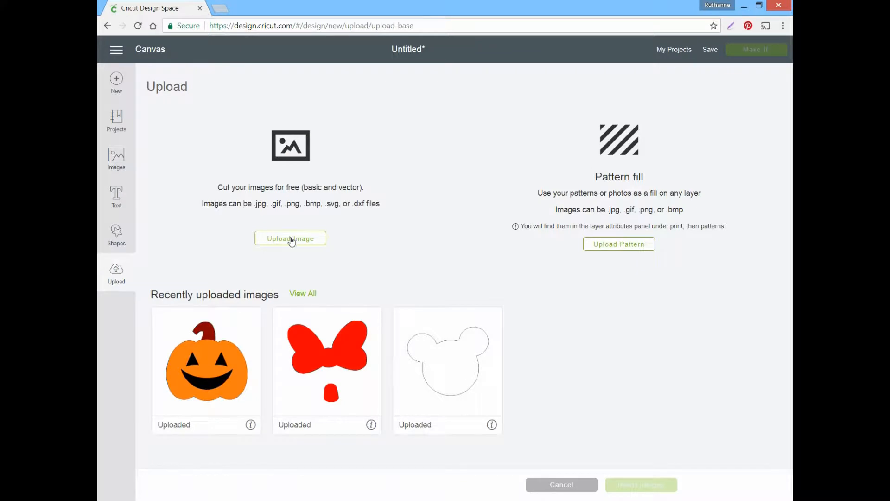
# Try to upload pumpkinpieces.svg from the pumpkin video folder as a new image
pyautogui.click(291, 239)
pyautogui.click(460, 270)
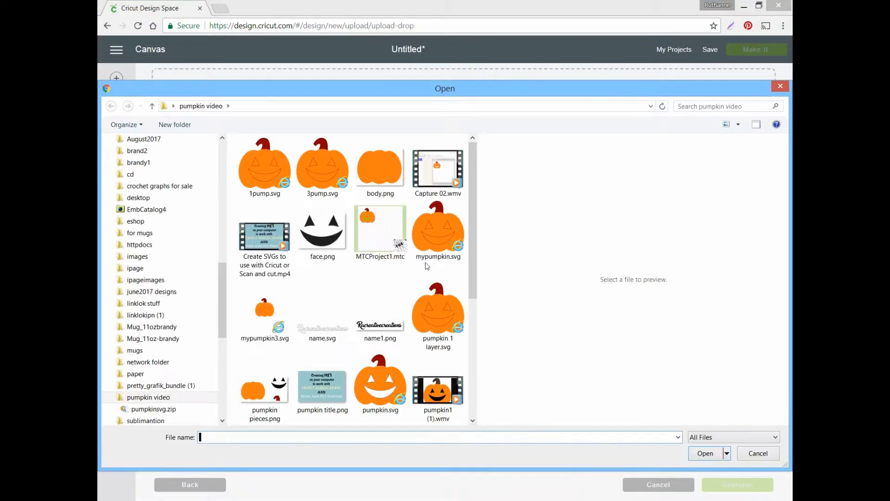
pyautogui.moveTo(471, 262); pyautogui.dragTo(469, 391)
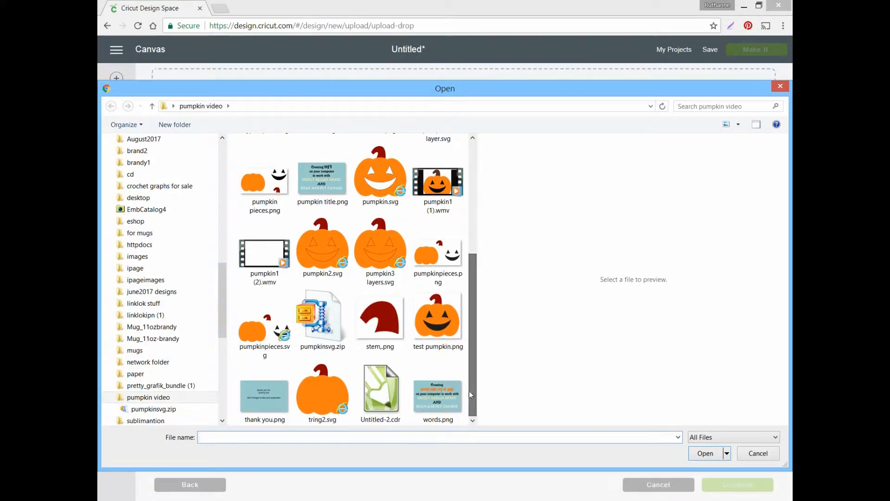
pyautogui.click(265, 355)
pyautogui.click(693, 455)
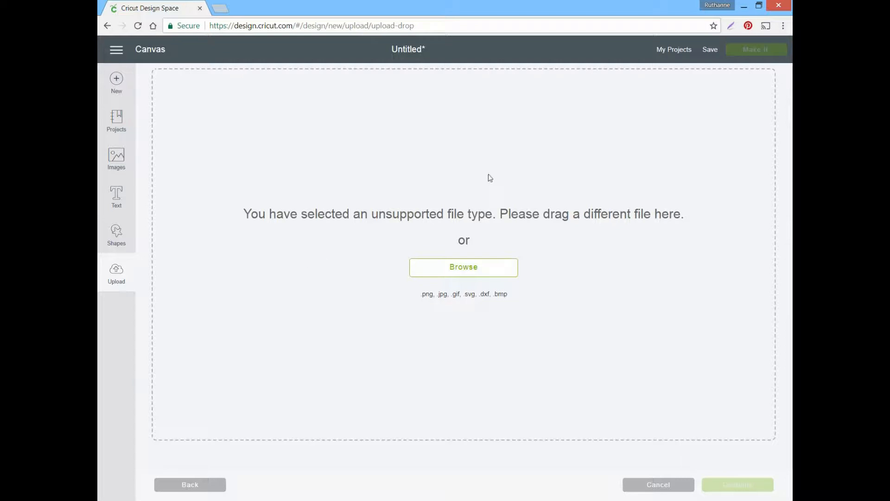
pyautogui.click(453, 269)
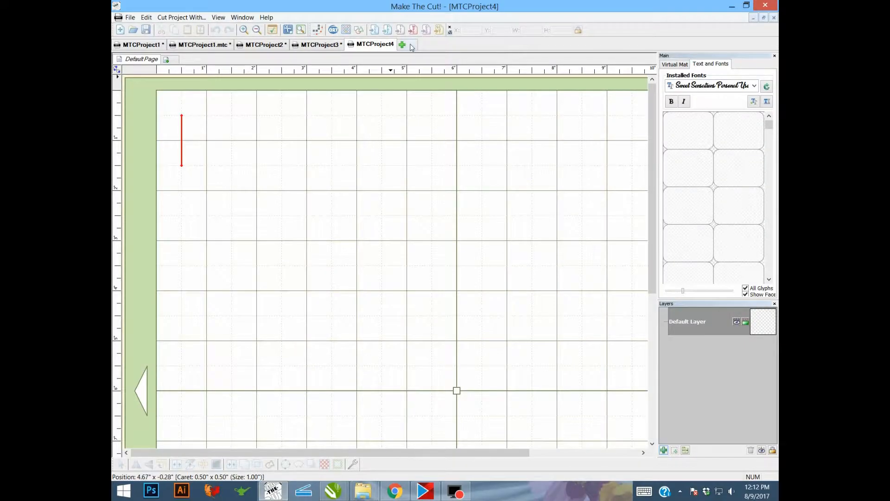
# In Make The Cut, open test pumpkin.png for pixel tracing and import a color trace of the dark red stem, continuing the tracing
pyautogui.click(317, 31)
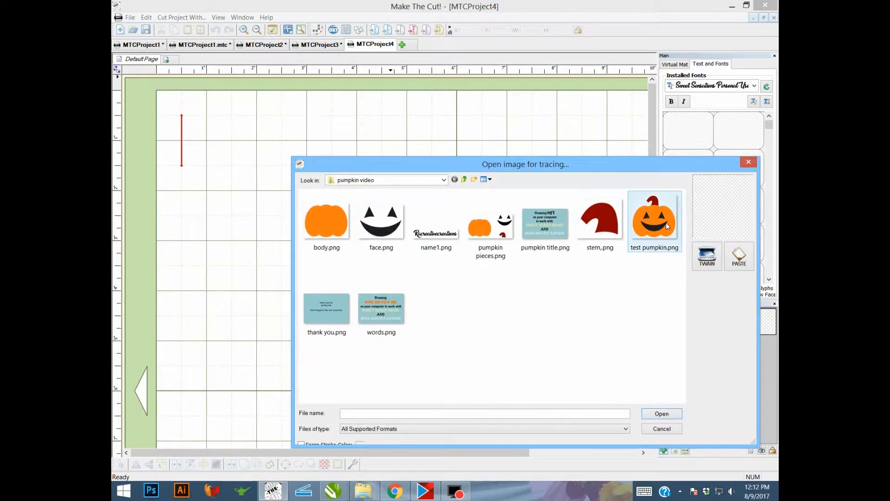
pyautogui.doubleClick(665, 222)
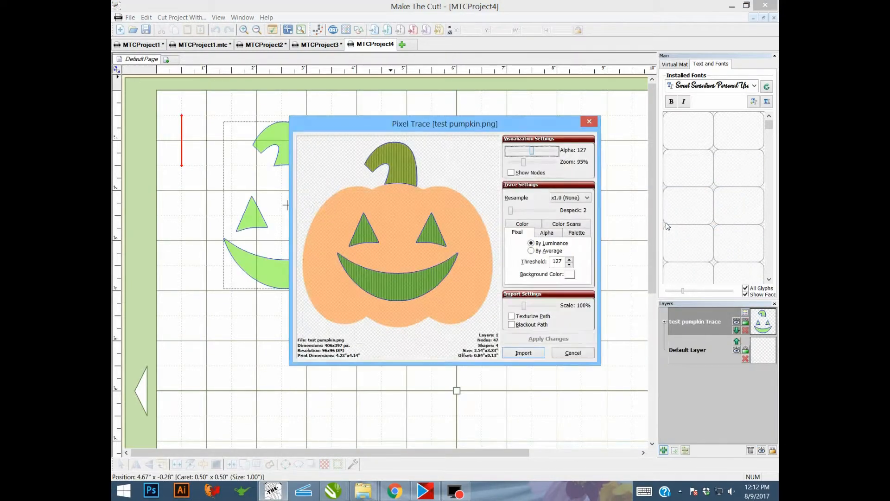
pyautogui.click(511, 225)
pyautogui.click(555, 245)
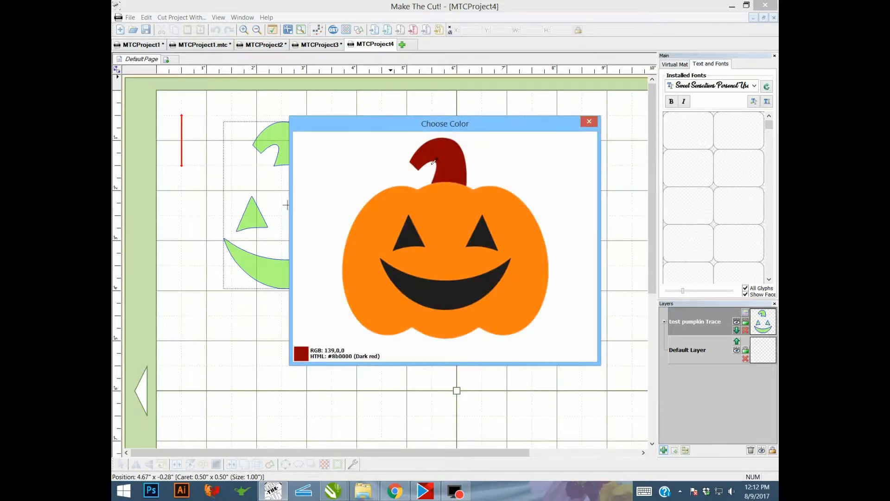
pyautogui.click(440, 155)
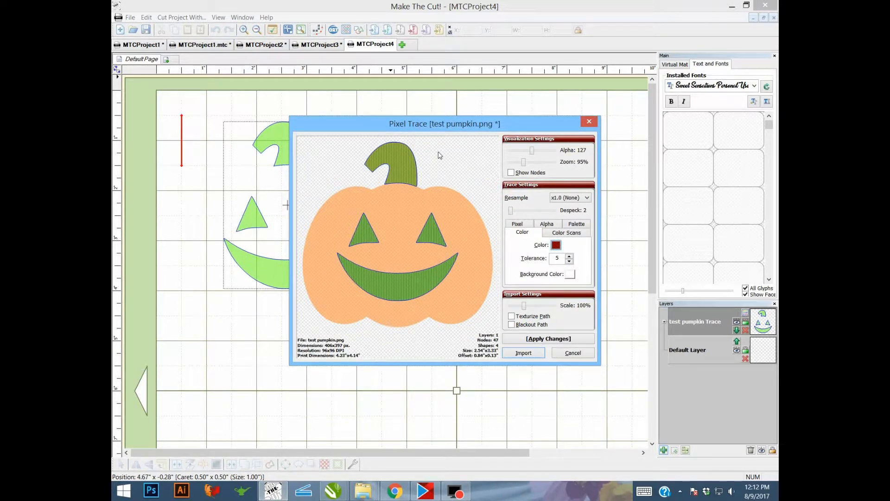
pyautogui.click(445, 158)
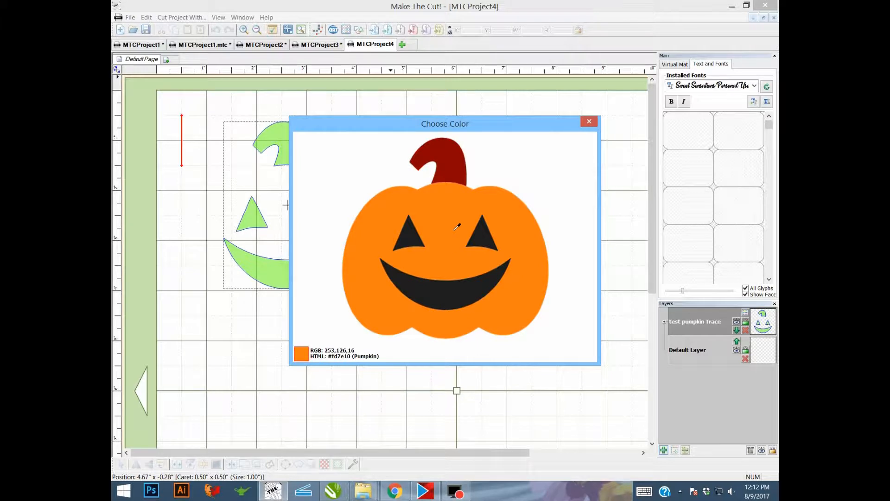
pyautogui.click(451, 165)
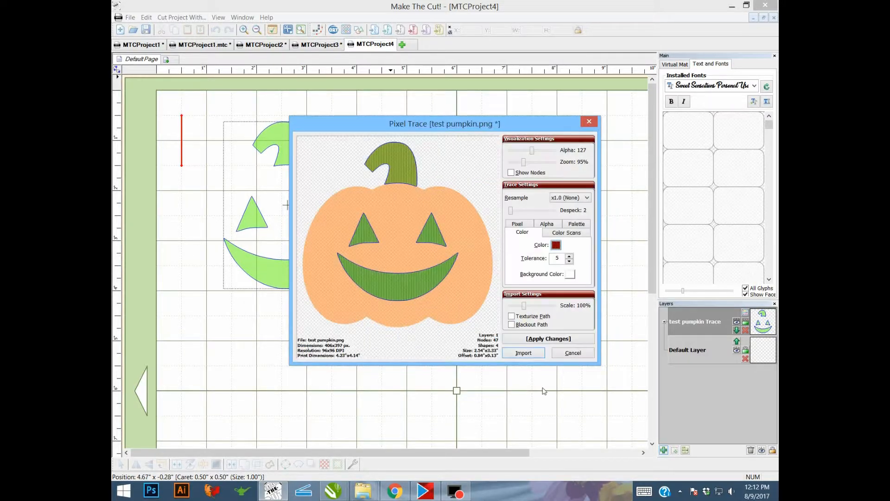
pyautogui.click(528, 338)
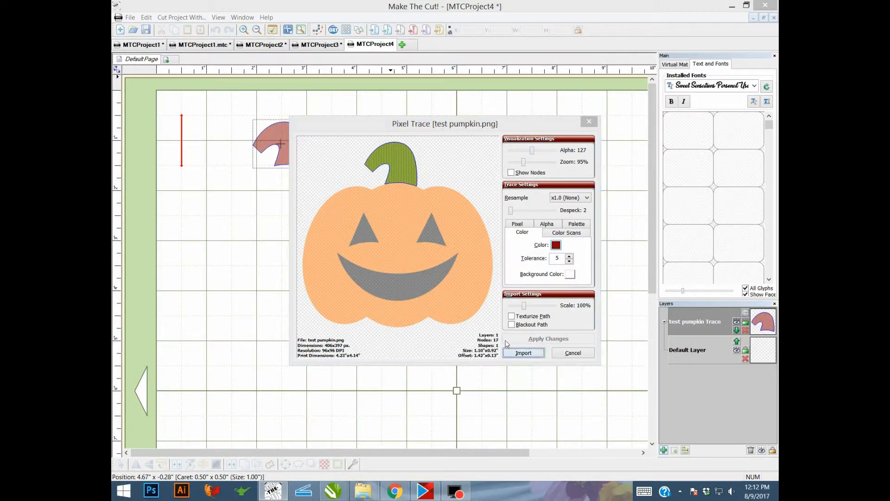
pyautogui.click(512, 352)
pyautogui.click(452, 255)
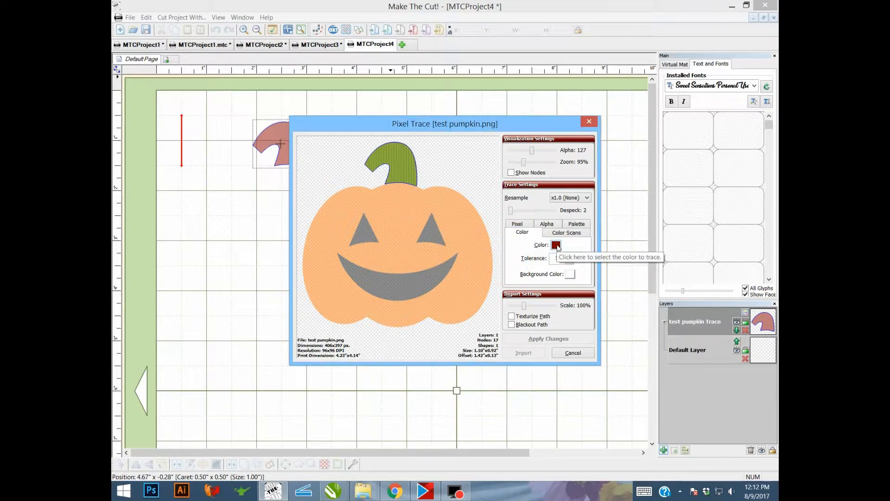
# Trace the orange pumpkin body by color with Blackout Path enabled, import it and continue tracing
pyautogui.click(555, 245)
pyautogui.click(505, 244)
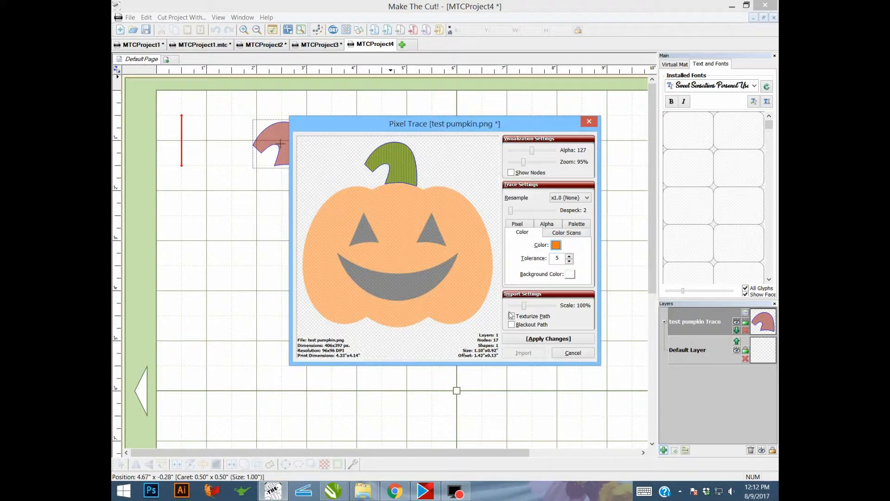
pyautogui.click(512, 324)
pyautogui.click(529, 339)
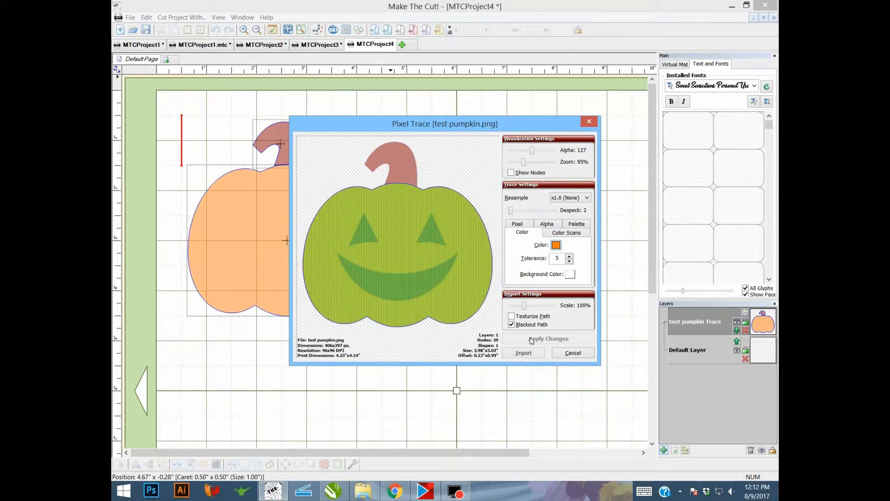
pyautogui.click(523, 353)
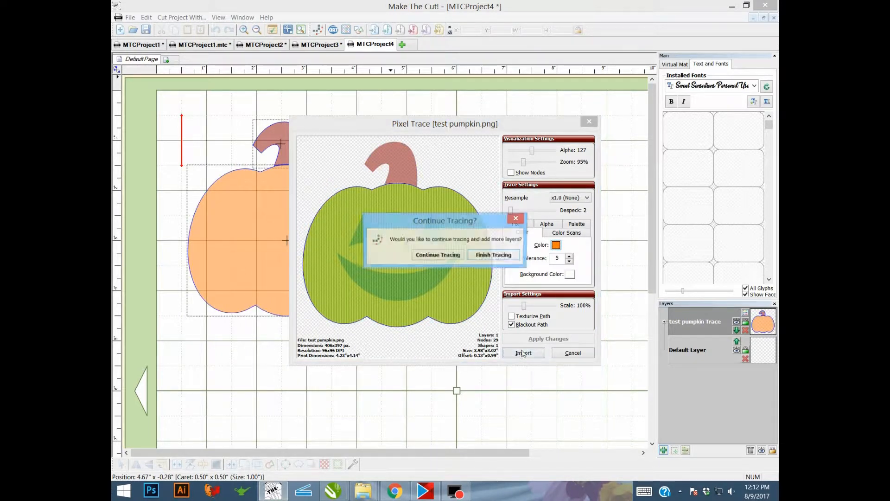
pyautogui.click(443, 256)
# Trace the dark eyes and mouth by color with Blackout Path off, import them and finish tracing
pyautogui.click(556, 244)
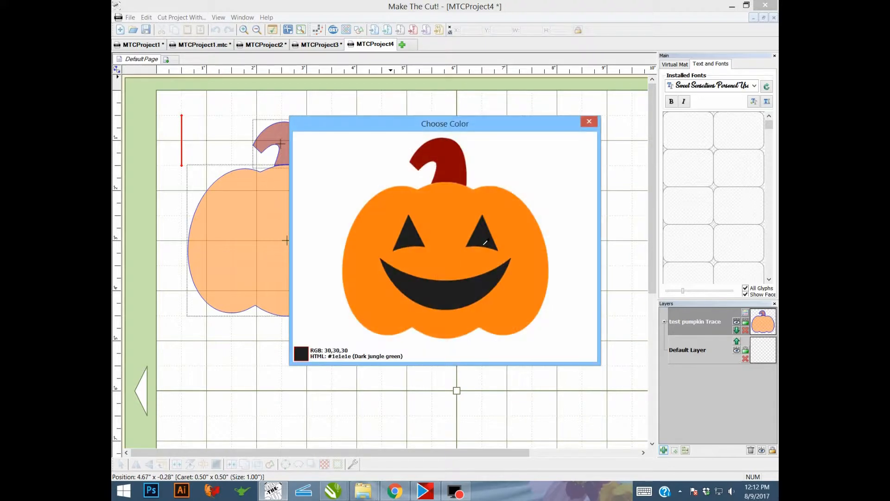
pyautogui.click(484, 242)
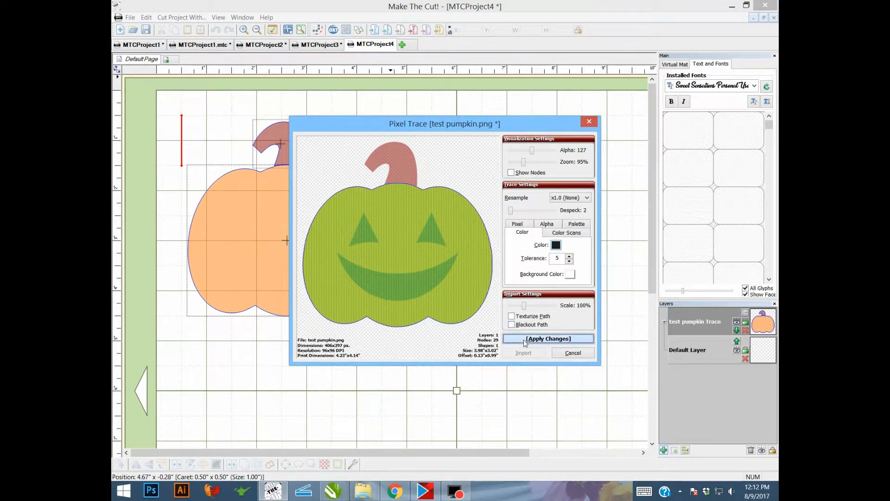
pyautogui.click(525, 340)
pyautogui.click(524, 355)
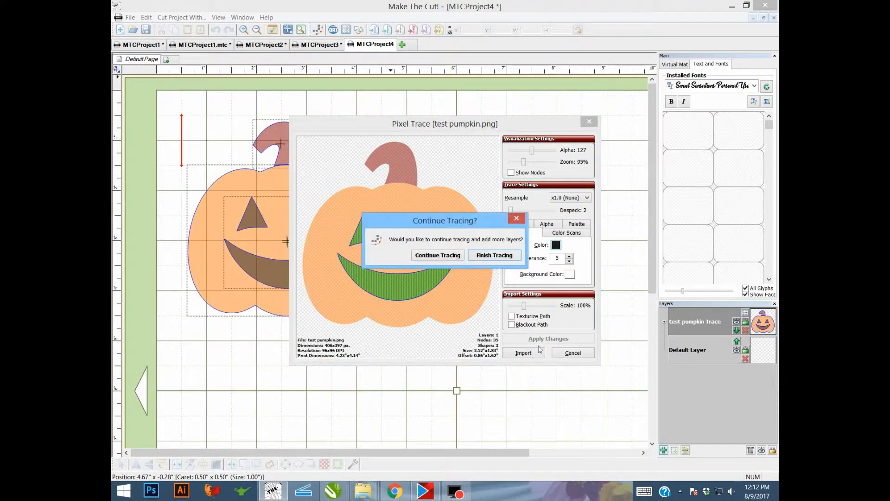
pyautogui.click(492, 256)
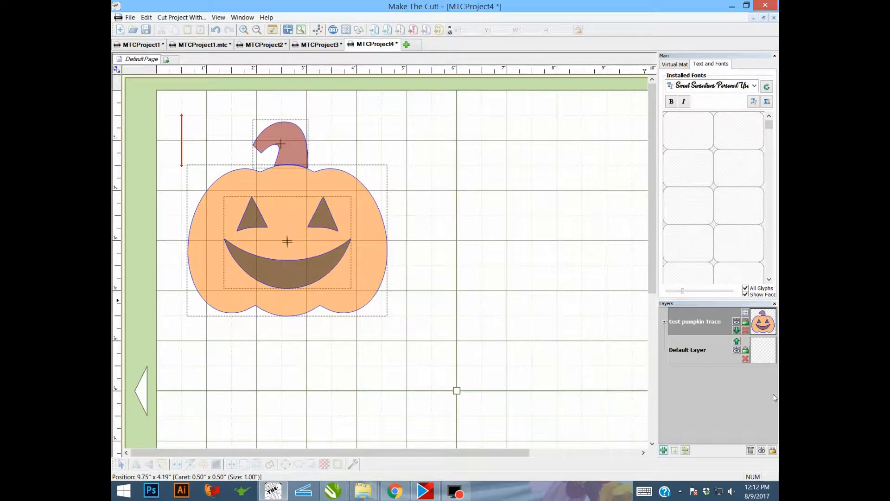
# Delete the empty Default Layer and expand the test pumpkin Trace layer into its separate paths
pyautogui.click(745, 359)
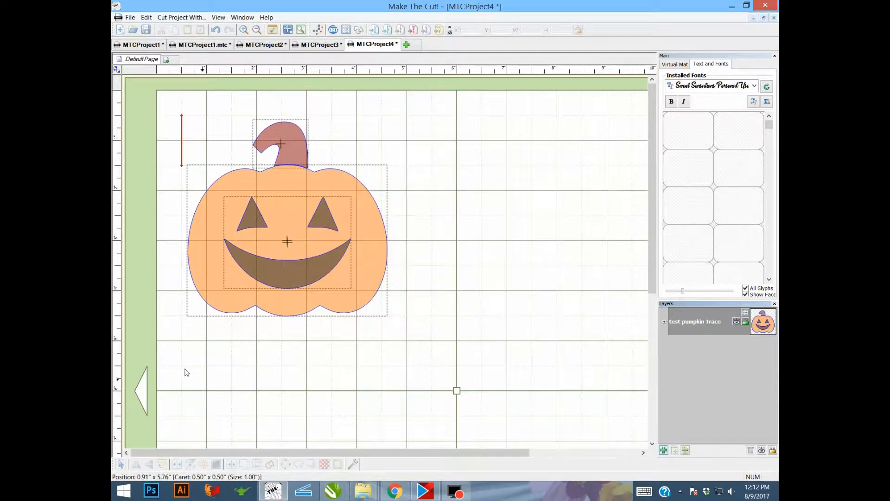
pyautogui.click(664, 321)
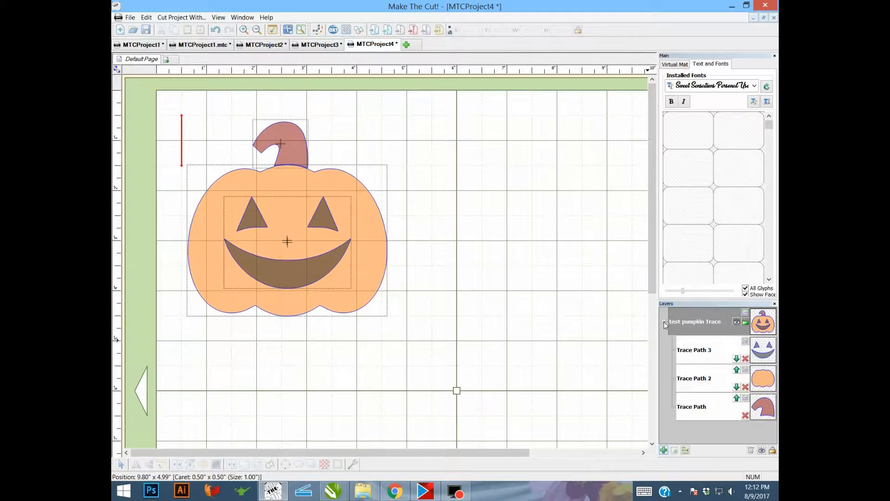
pyautogui.click(721, 353)
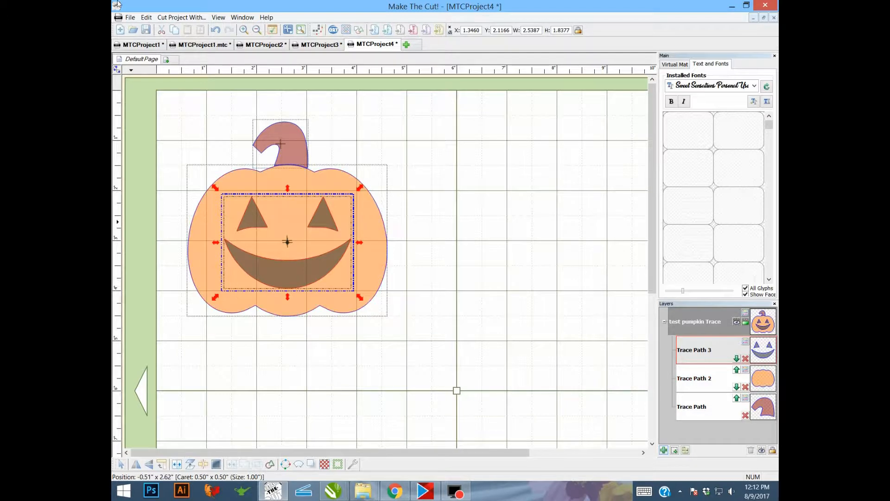
pyautogui.click(129, 17)
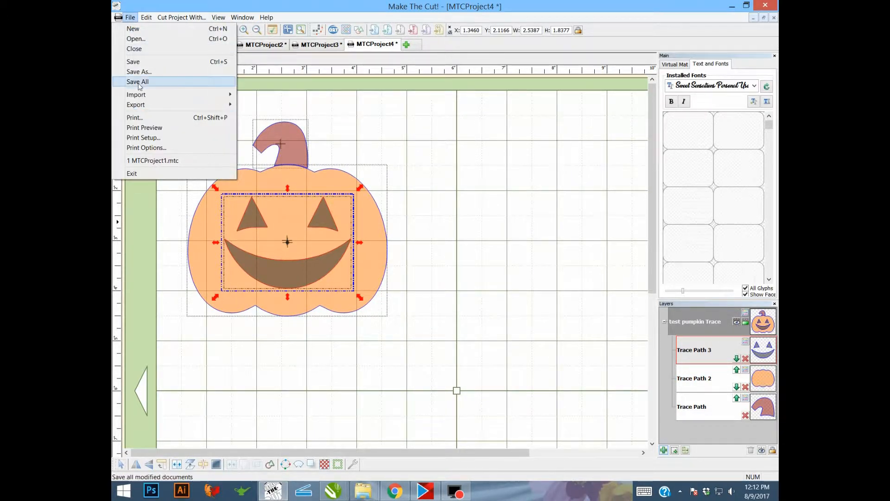
pyautogui.click(414, 130)
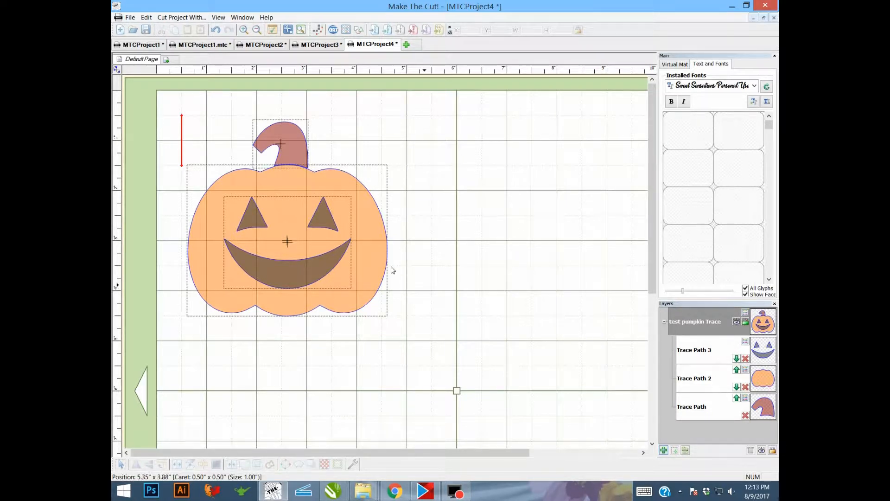
# Separate the pieces by moving the face to about X 5.69, Y 2.03 and the stem to about X 4.22, Y 0.44
pyautogui.click(282, 253)
pyautogui.moveTo(282, 271); pyautogui.dragTo(498, 268)
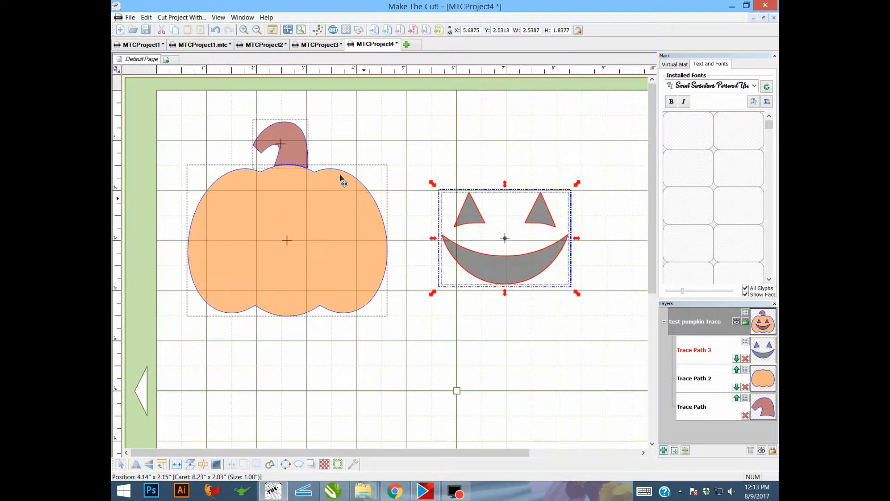
pyautogui.moveTo(297, 151); pyautogui.dragTo(410, 145)
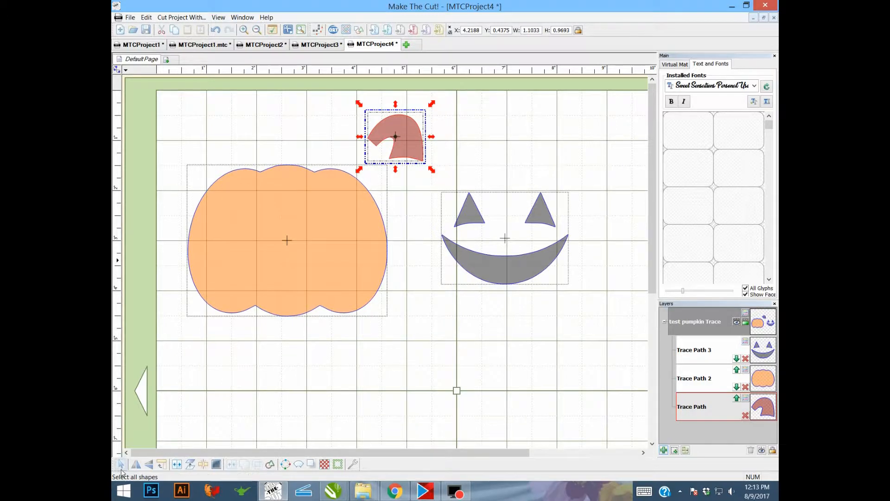
# Select all the pumpkin shapes and export them to an SVG file named pumpkinpieces
pyautogui.hotkey('ctrl', 'a')
pyautogui.click(130, 17)
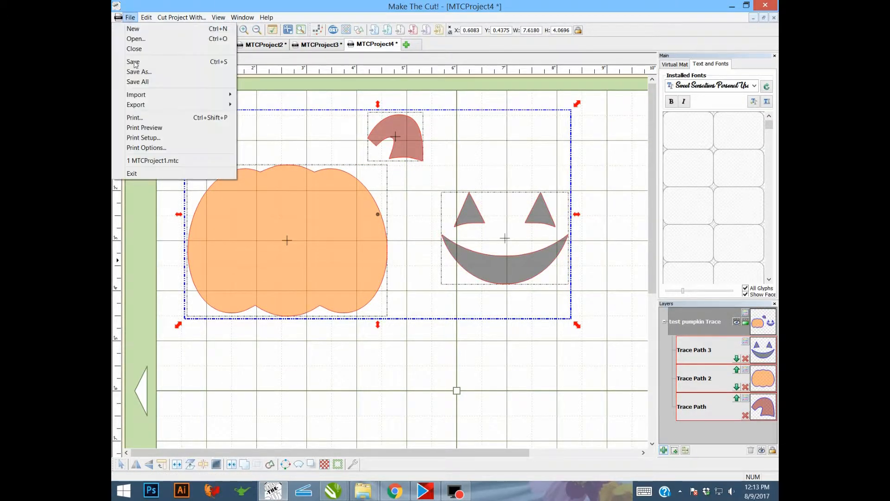
pyautogui.moveTo(142, 109)
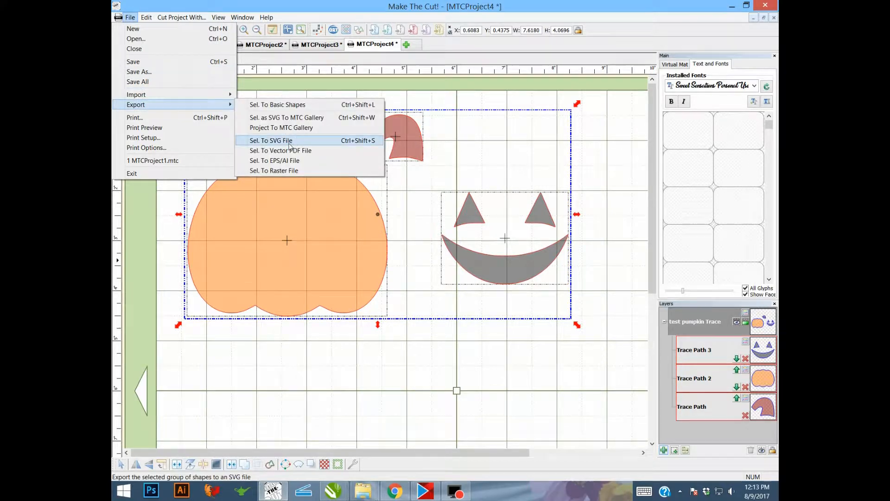
pyautogui.click(291, 143)
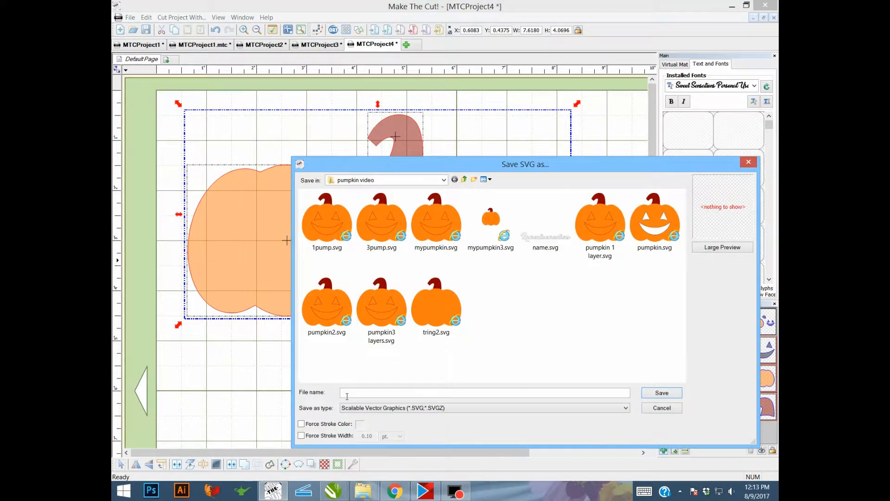
pyautogui.write('pump')
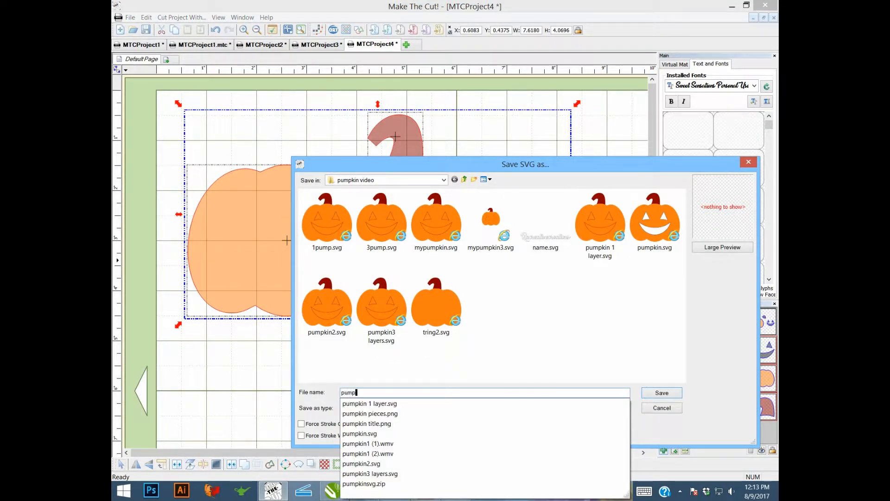
pyautogui.write('kinpoieces')
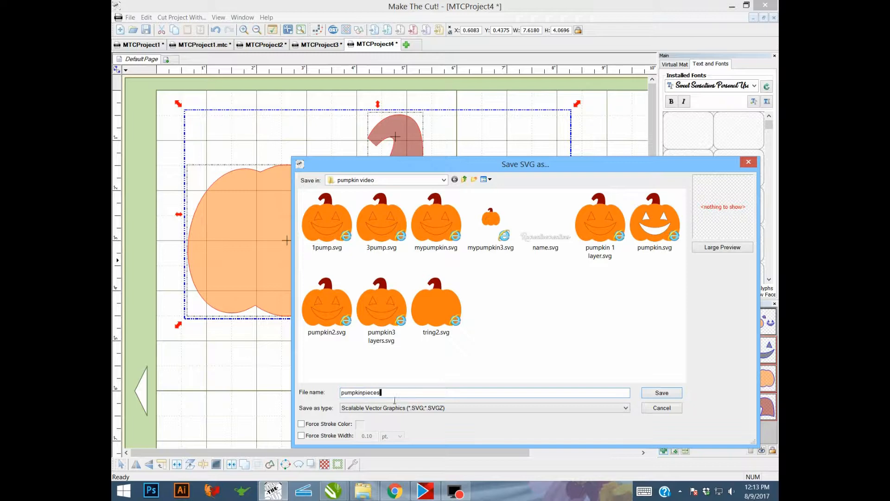
pyautogui.press('Return')
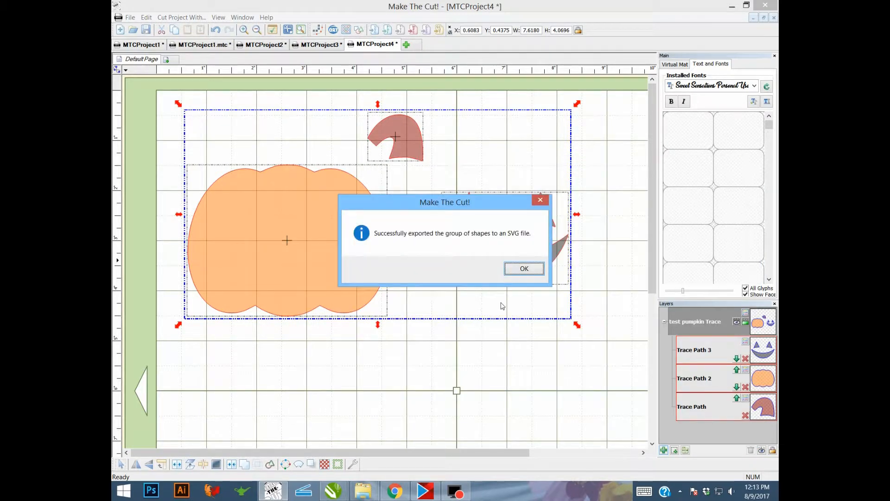
pyautogui.click(524, 268)
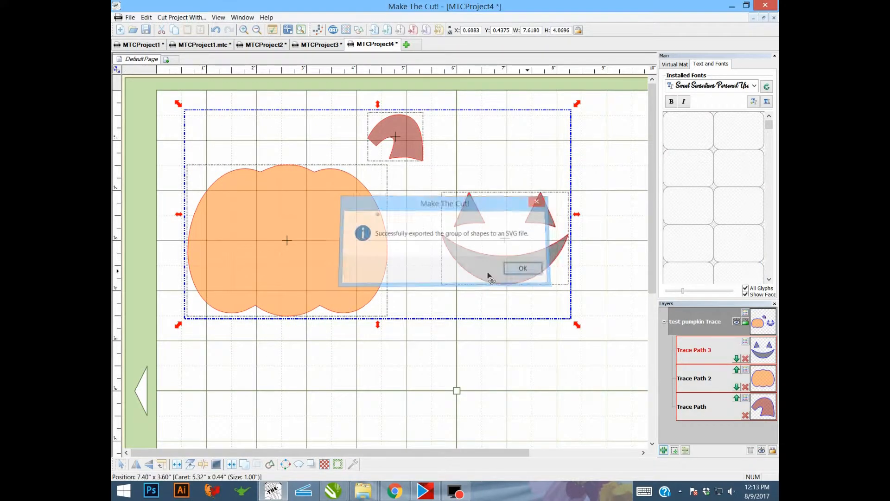
# Export the selected pumpkin shapes to a PNG raster file named pumpkinpieces in the pumpkin video folder
pyautogui.click(130, 19)
pyautogui.moveTo(143, 105)
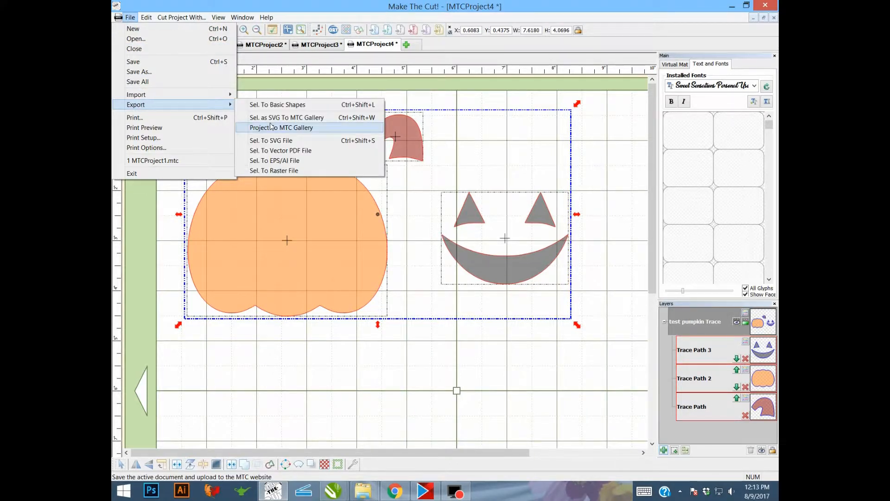
pyautogui.click(281, 171)
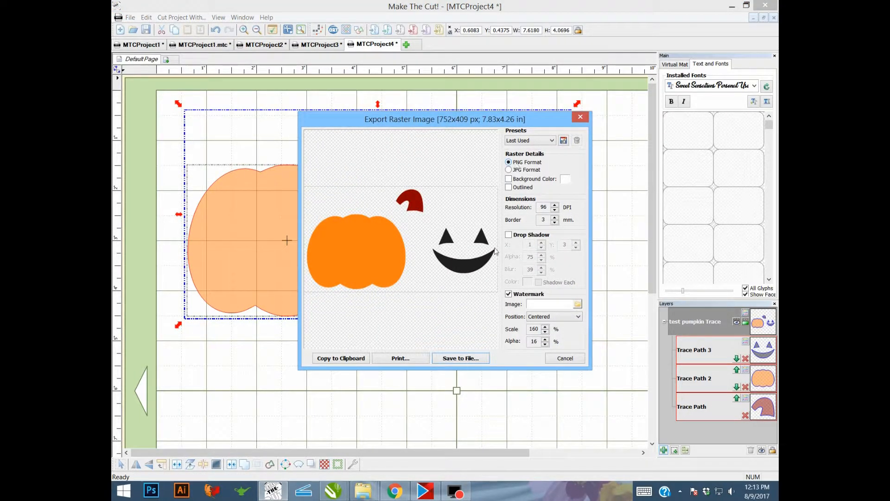
pyautogui.click(460, 358)
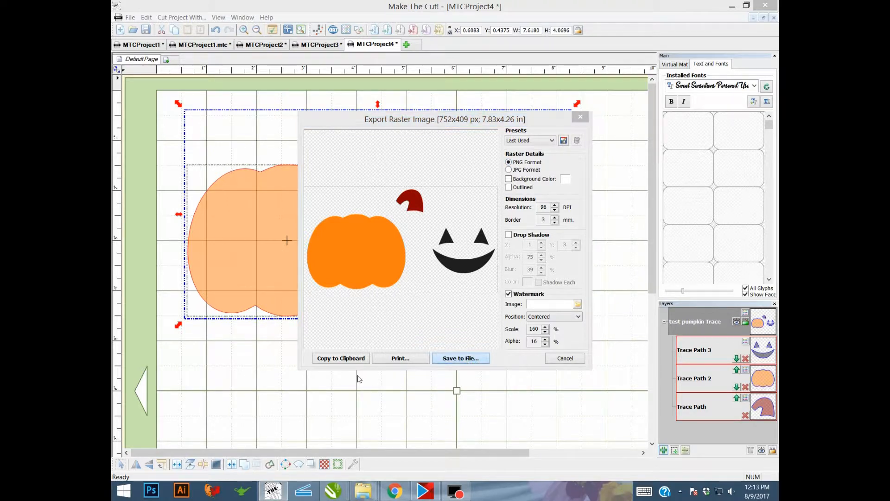
pyautogui.write('p')
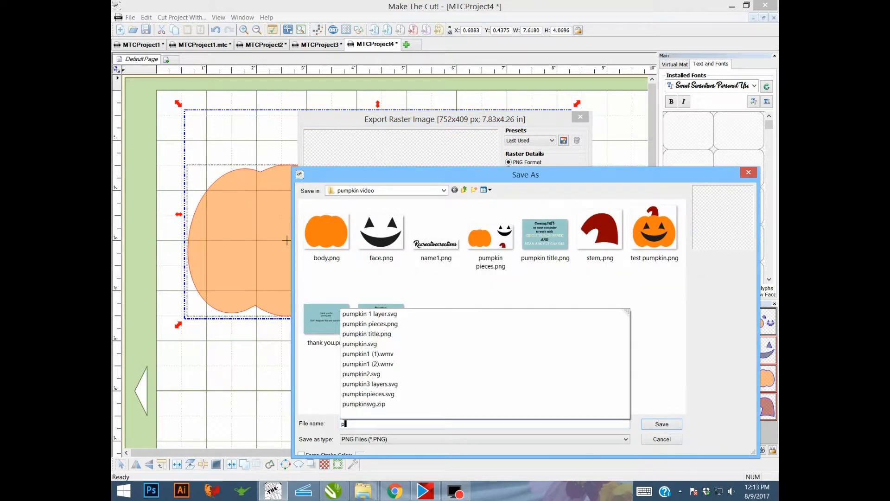
pyautogui.write('umpkinpi')
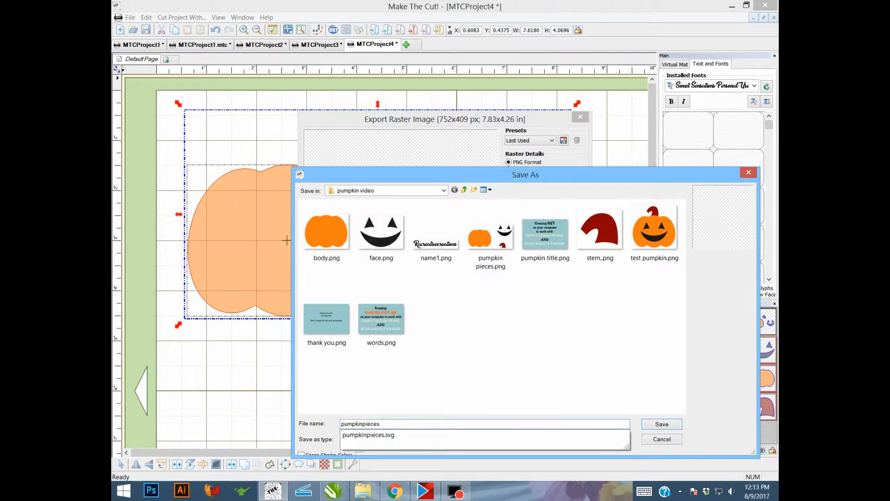
pyautogui.write('eces')
pyautogui.press('Return')
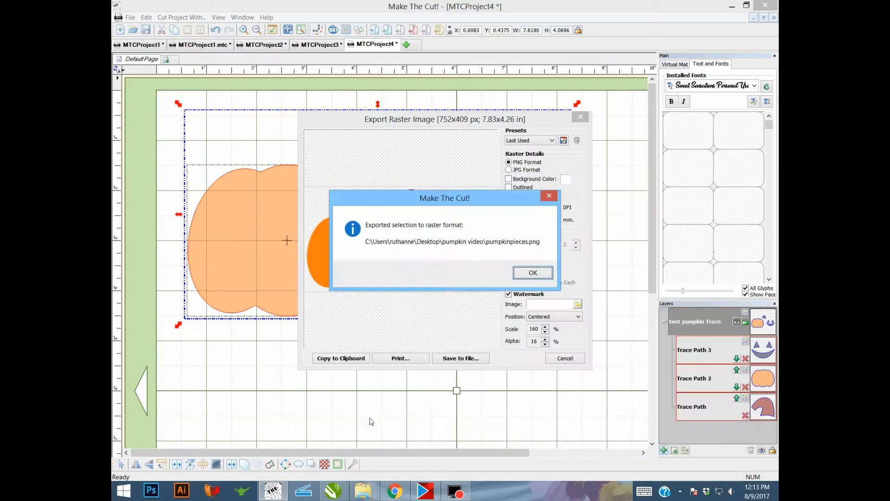
pyautogui.click(525, 274)
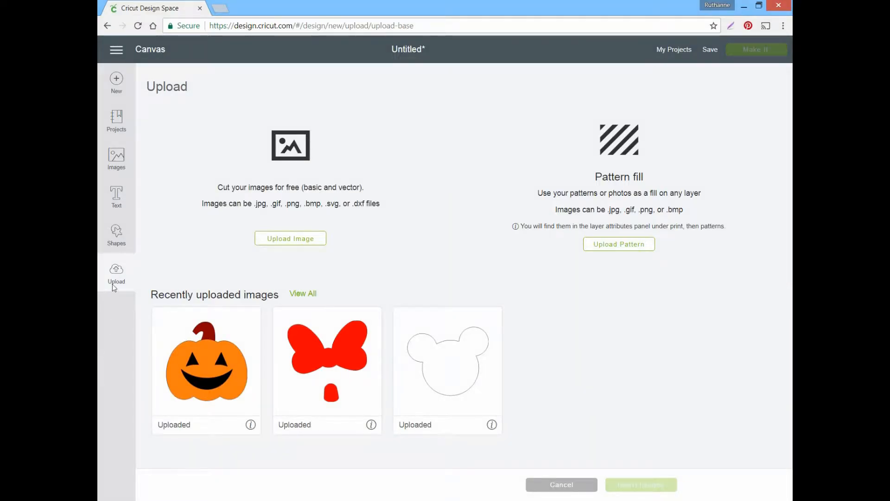
# Switch to Cricut Design Space and try to upload pumpkinpieces.svg as an image
pyautogui.click(116, 272)
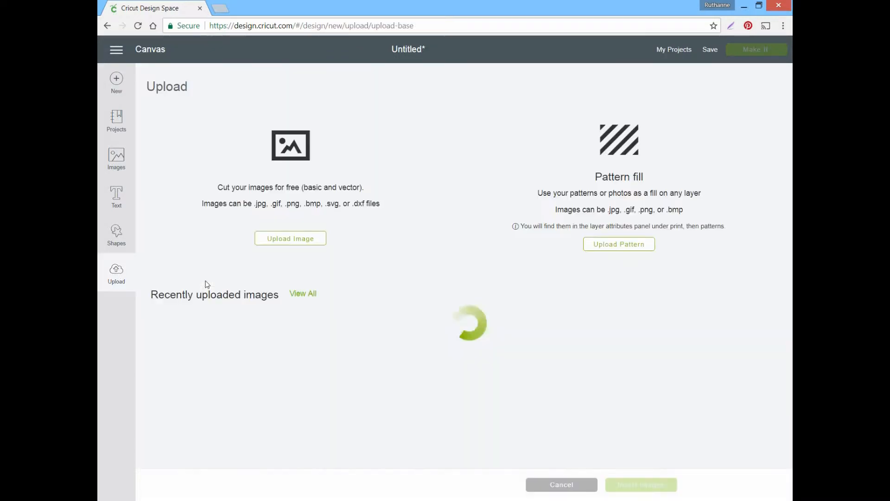
pyautogui.click(290, 238)
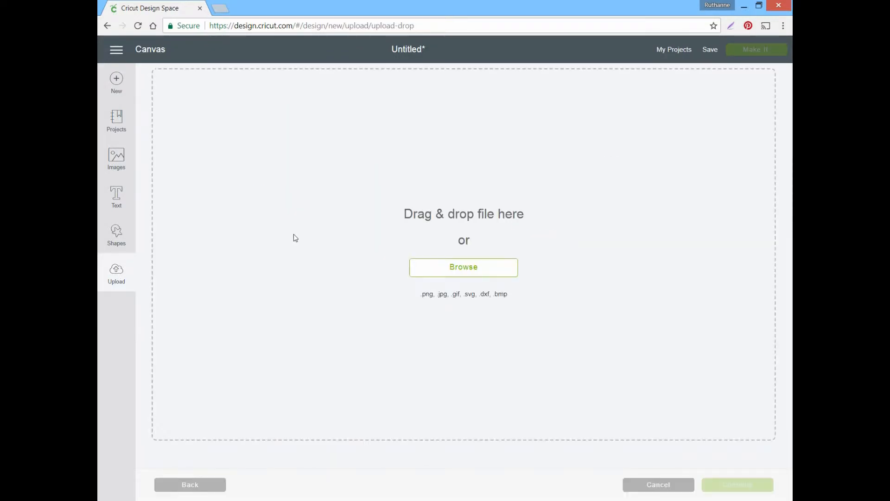
pyautogui.click(455, 267)
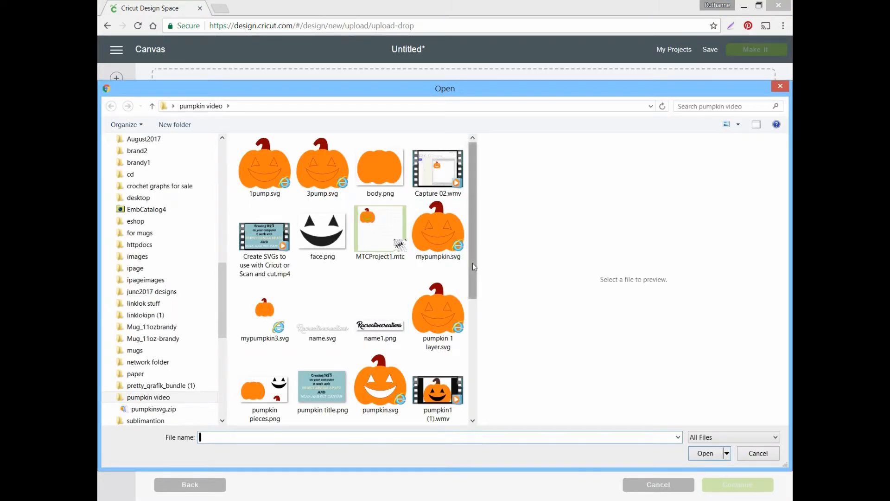
pyautogui.moveTo(472, 263); pyautogui.dragTo(470, 391)
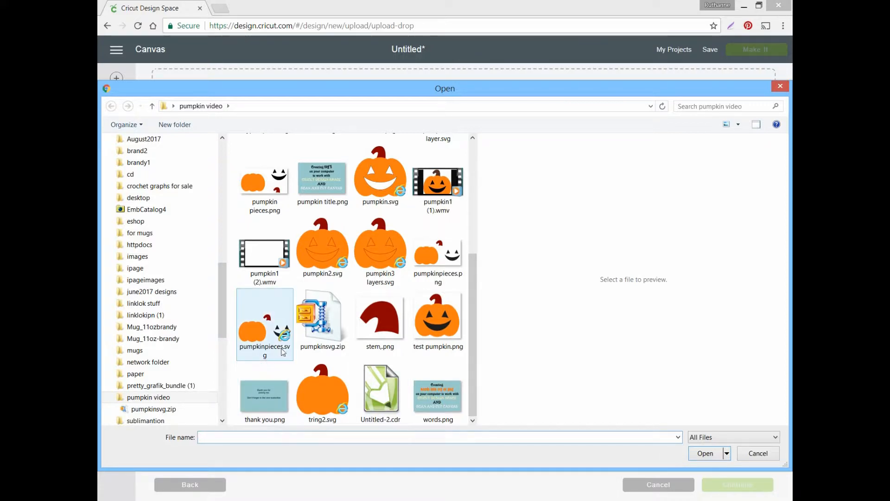
pyautogui.click(265, 356)
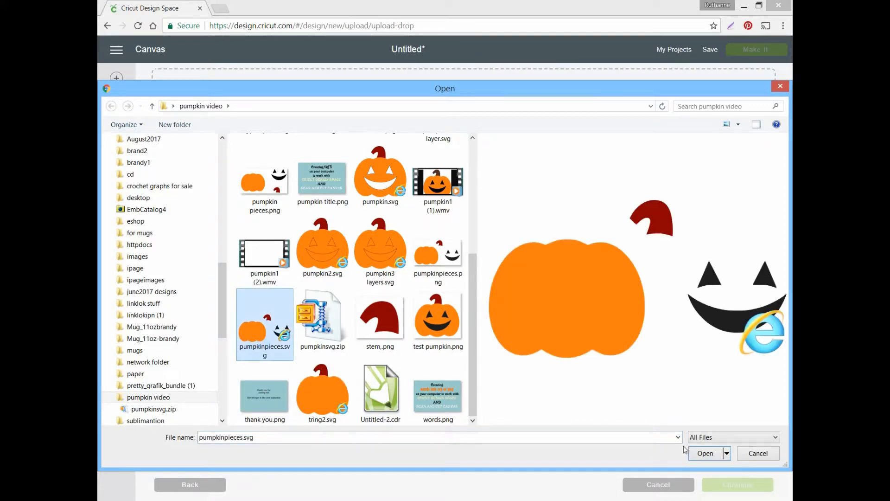
pyautogui.click(695, 456)
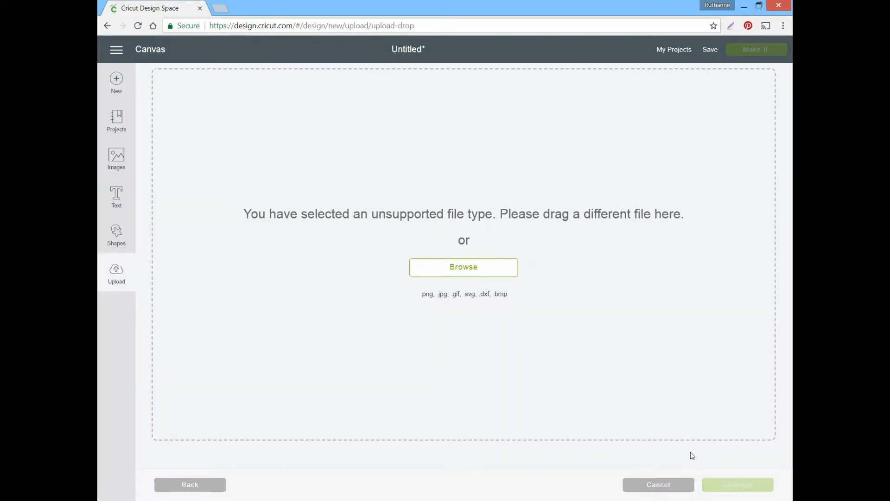
# Upload pumpkinpieces.png from the pumpkin video folder and continue with it as a Simple image type
pyautogui.click(452, 268)
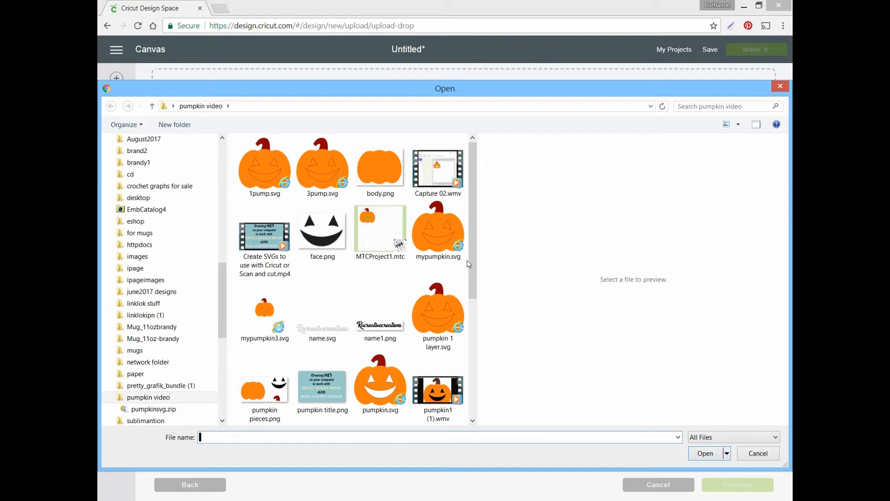
pyautogui.moveTo(473, 254); pyautogui.dragTo(468, 333)
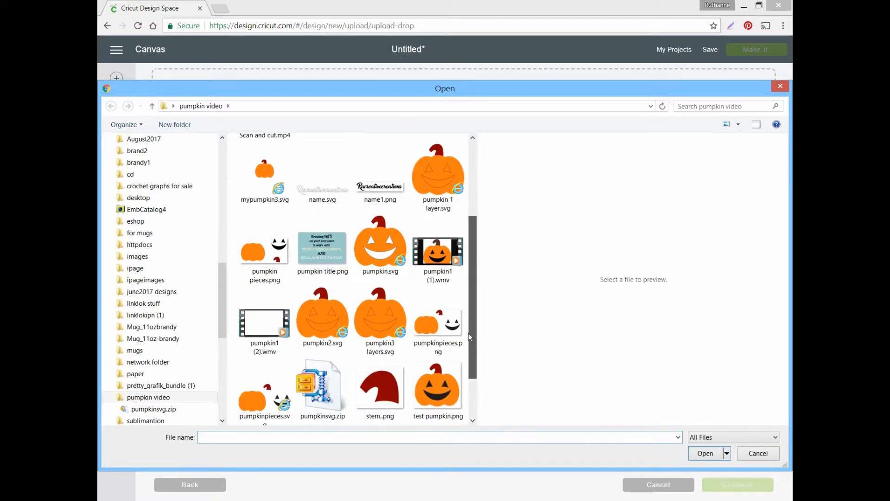
pyautogui.click(436, 355)
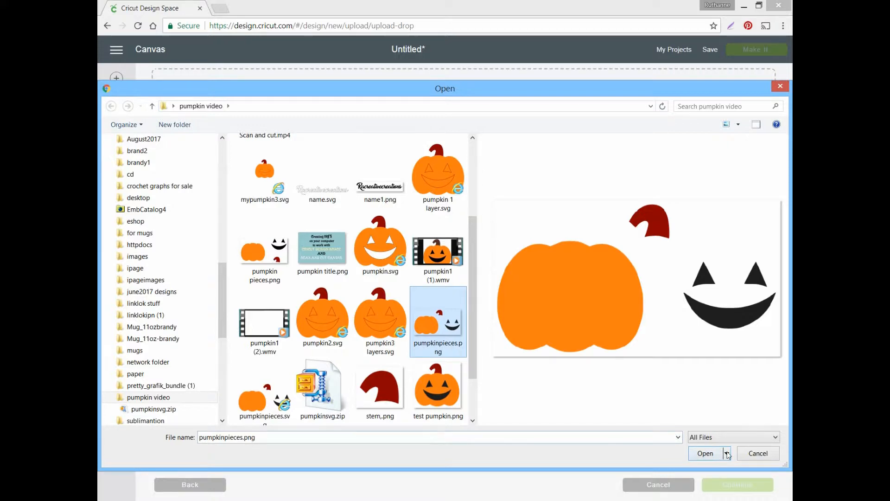
pyautogui.click(702, 455)
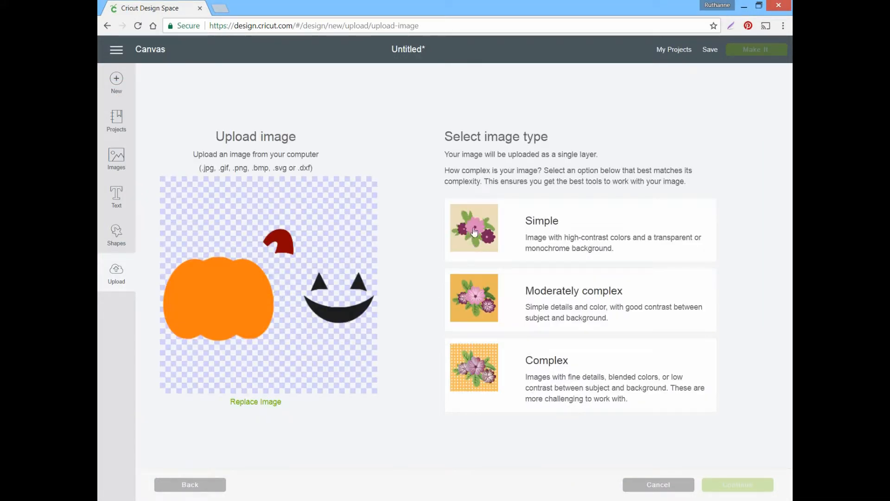
pyautogui.click(474, 231)
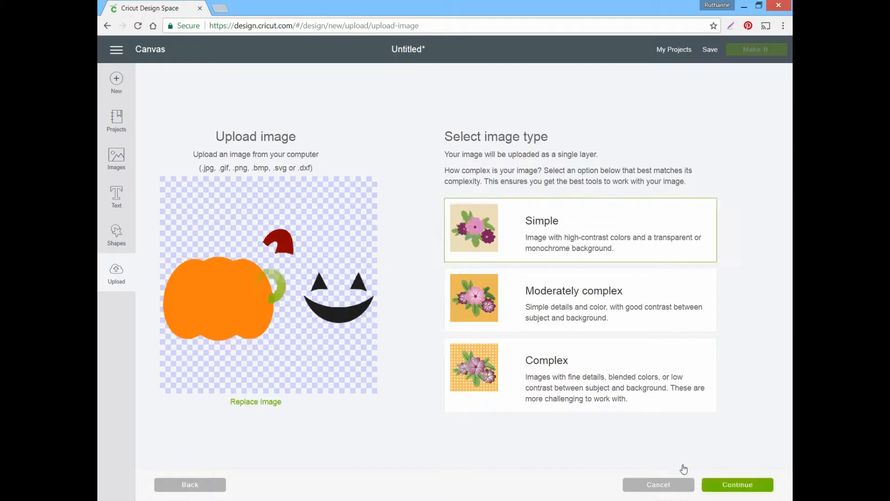
pyautogui.click(725, 485)
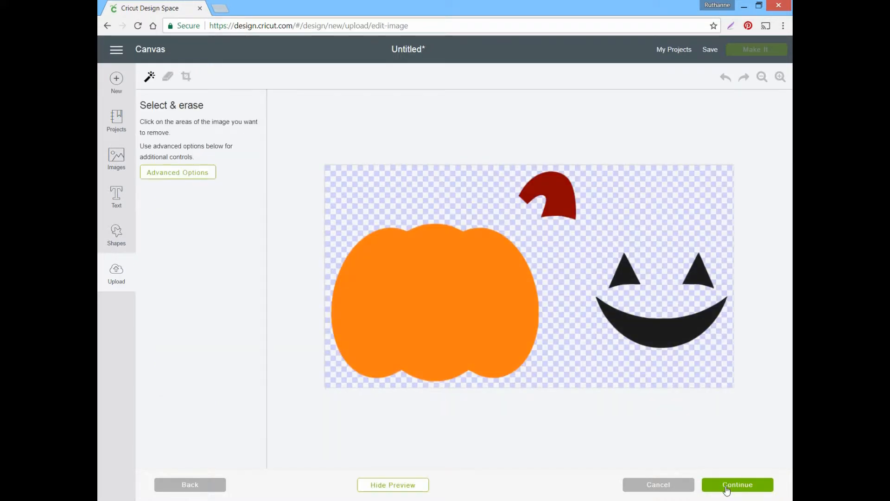
# Show the advanced Select & erase options, leave the image unedited, and save pumpkinpieces as a cut image
pyautogui.click(184, 177)
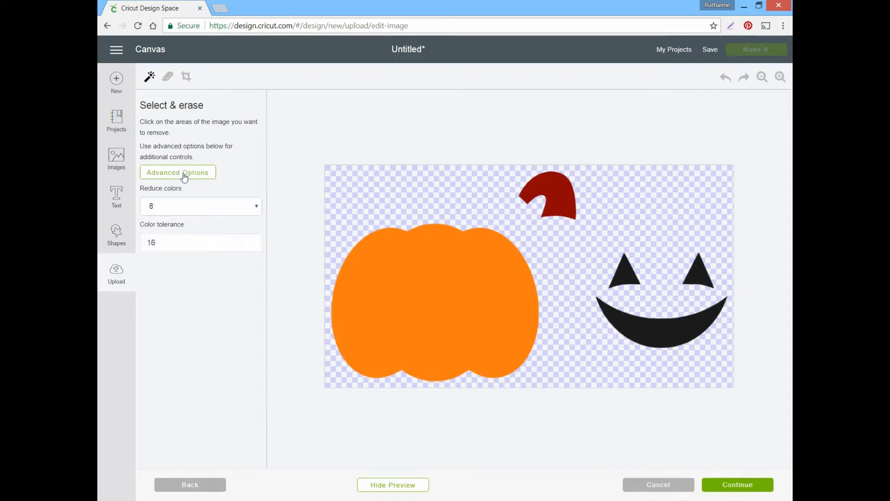
pyautogui.click(184, 177)
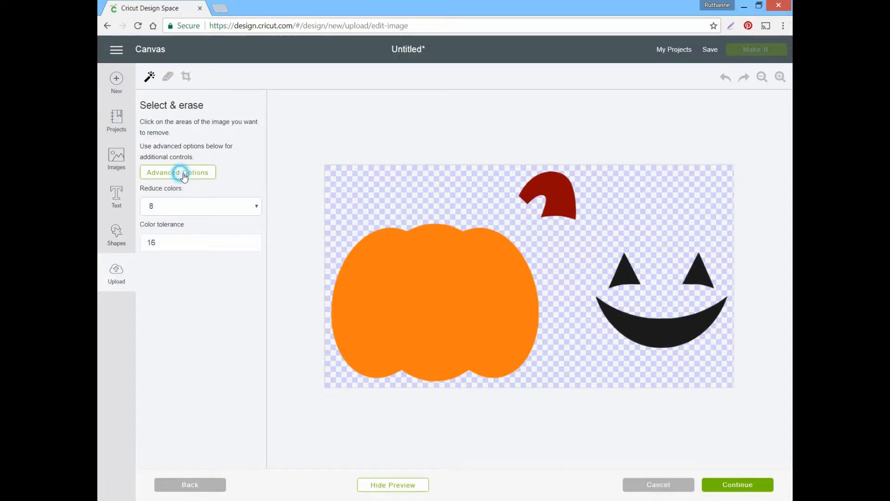
pyautogui.click(737, 486)
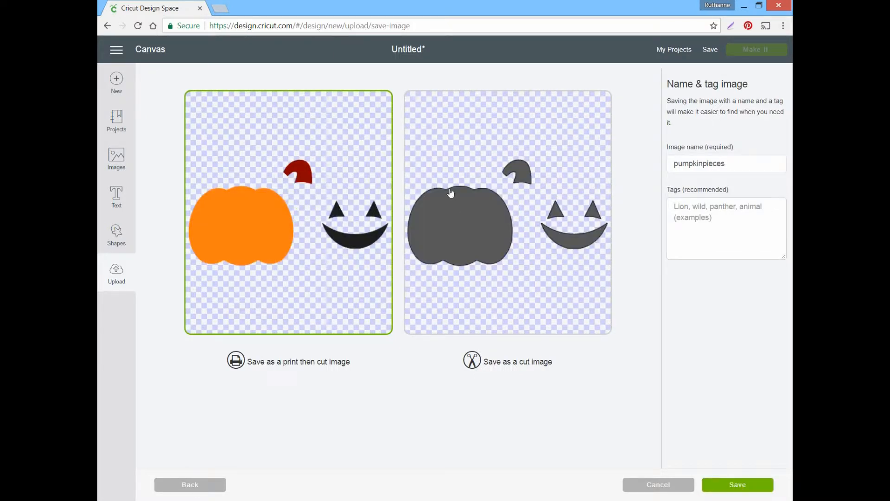
pyautogui.click(471, 229)
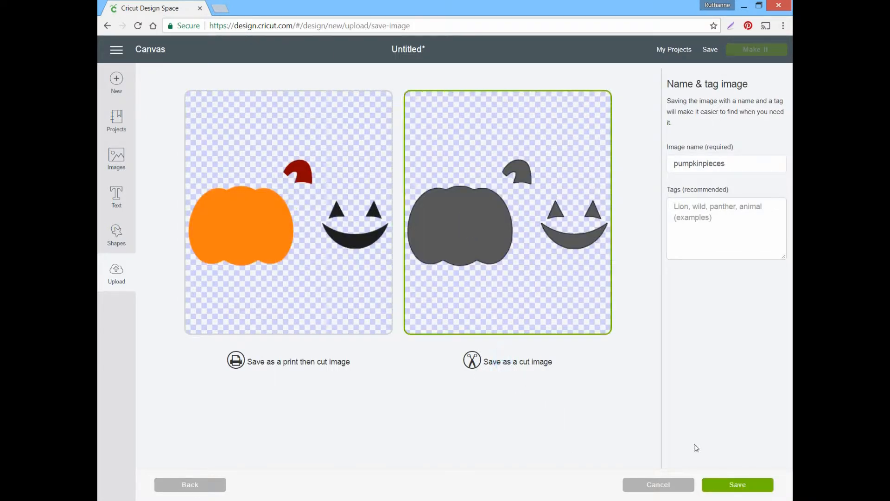
pyautogui.click(733, 490)
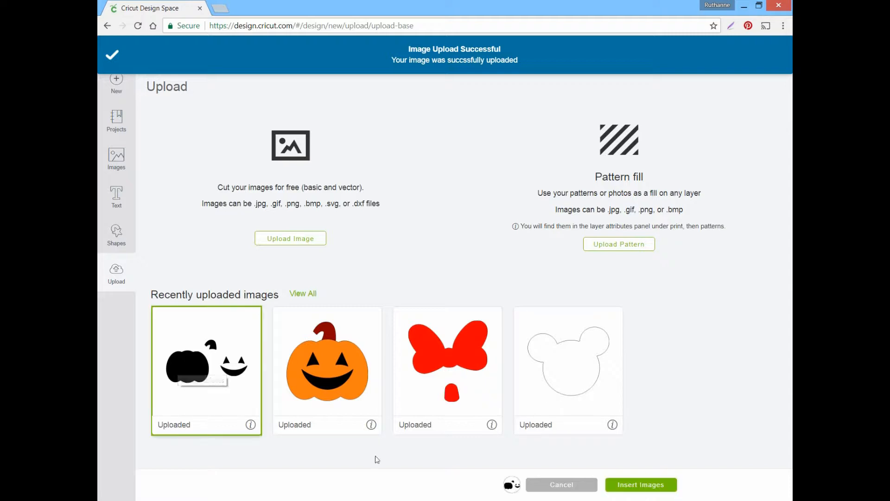
# Insert the uploaded pumpkinpieces cut image onto the canvas and duplicate it twice
pyautogui.click(667, 487)
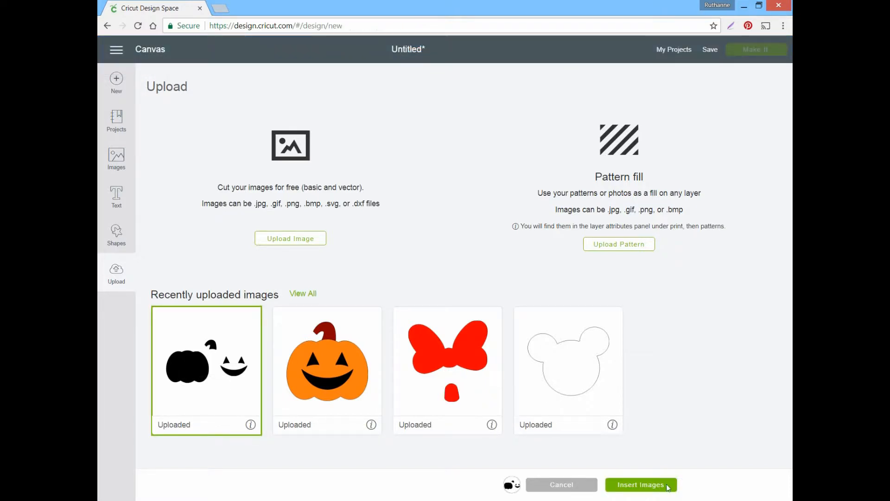
pyautogui.click(637, 484)
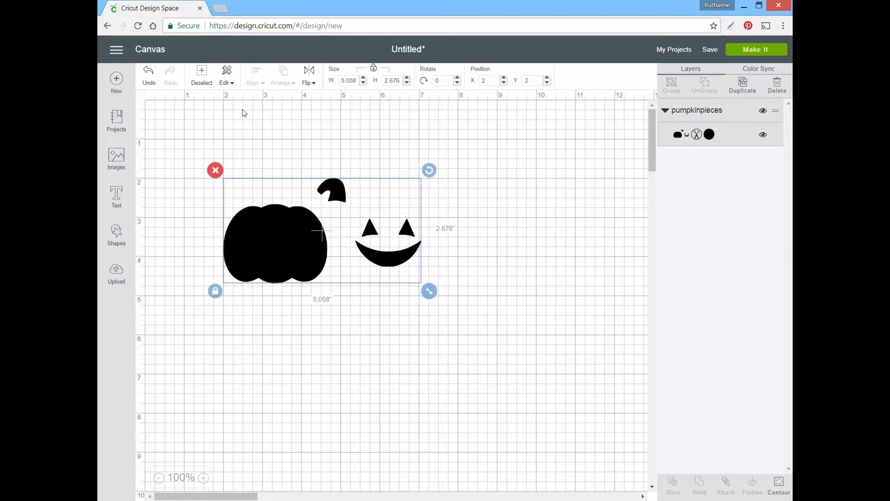
pyautogui.click(748, 88)
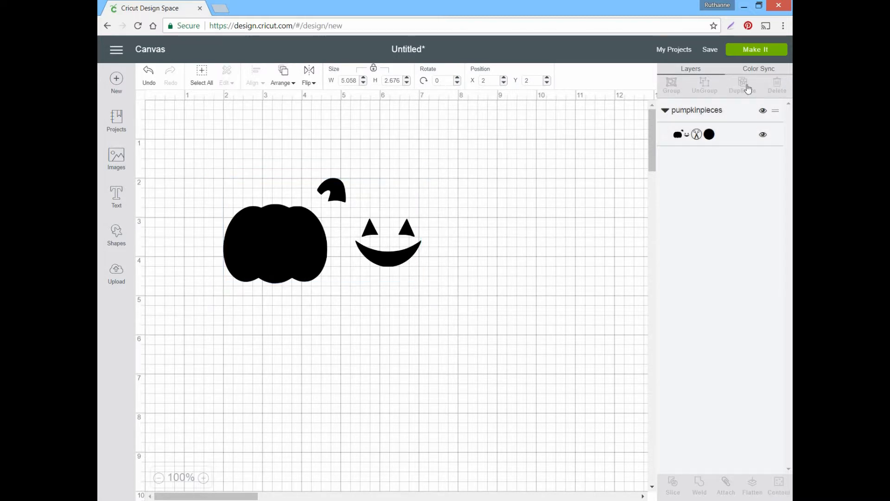
pyautogui.click(745, 87)
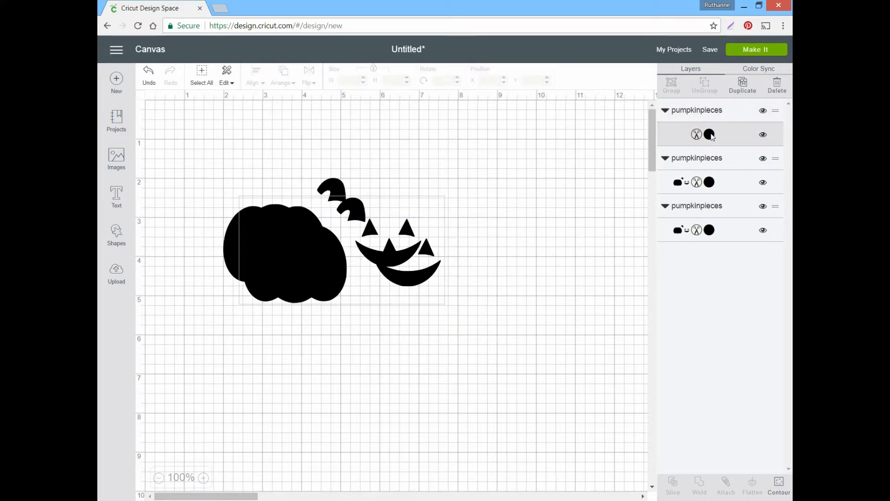
# Color the uppermost pumpkinpieces layer golden orange and keep the middle layer black
pyautogui.click(709, 134)
pyautogui.click(547, 248)
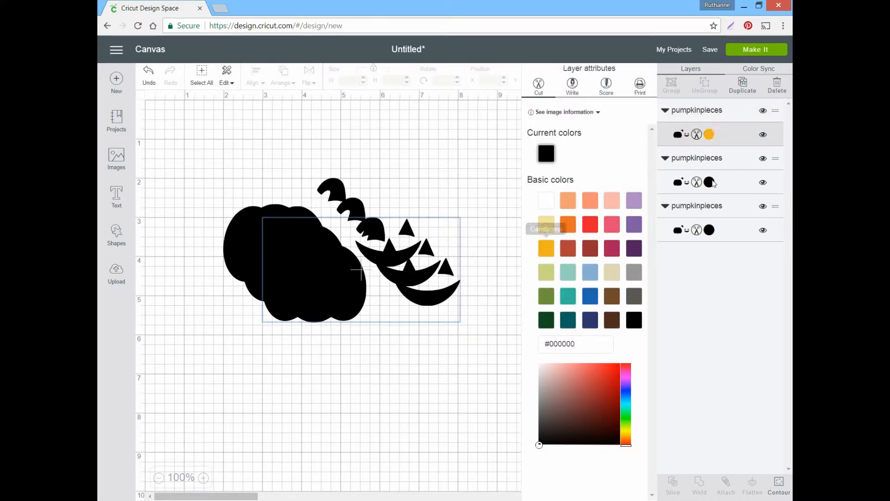
pyautogui.click(711, 184)
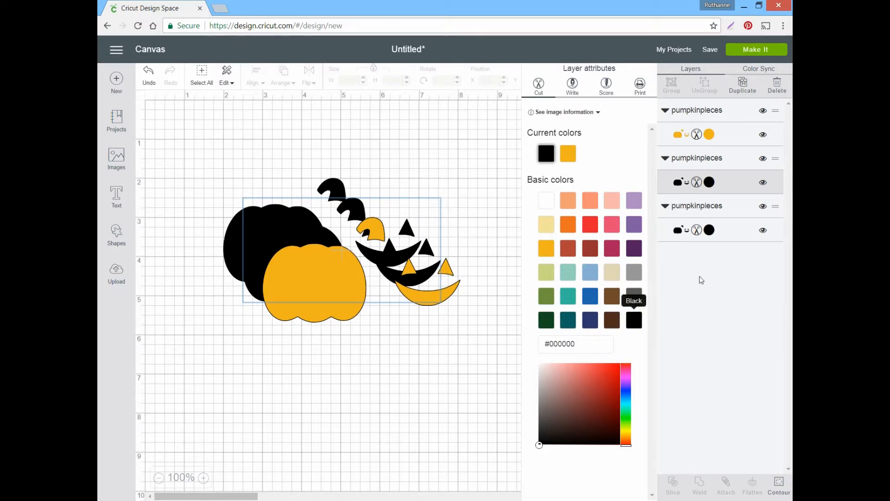
# Set the lowest pumpkinpieces layer's cut color to dark brown, #502B1B
pyautogui.click(706, 231)
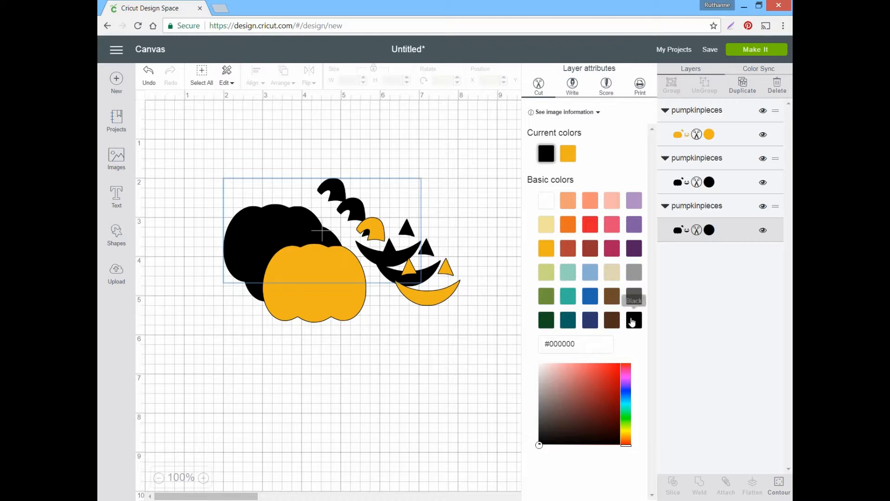
pyautogui.click(708, 230)
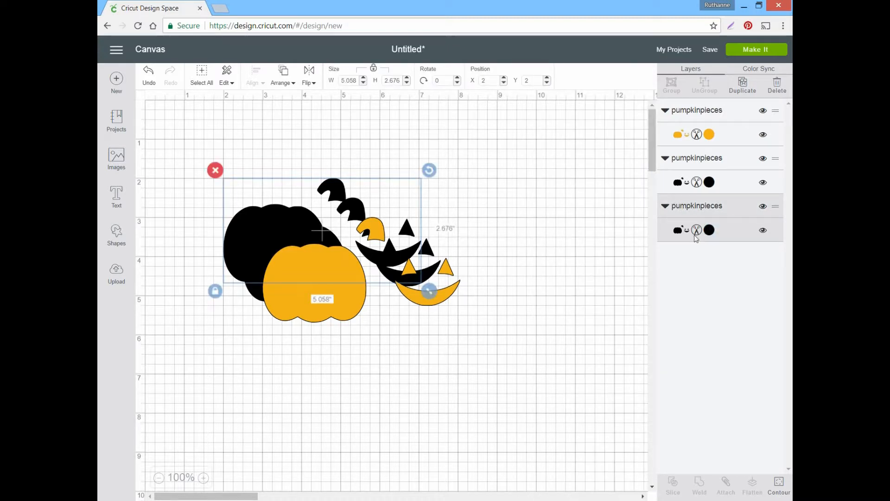
pyautogui.click(708, 230)
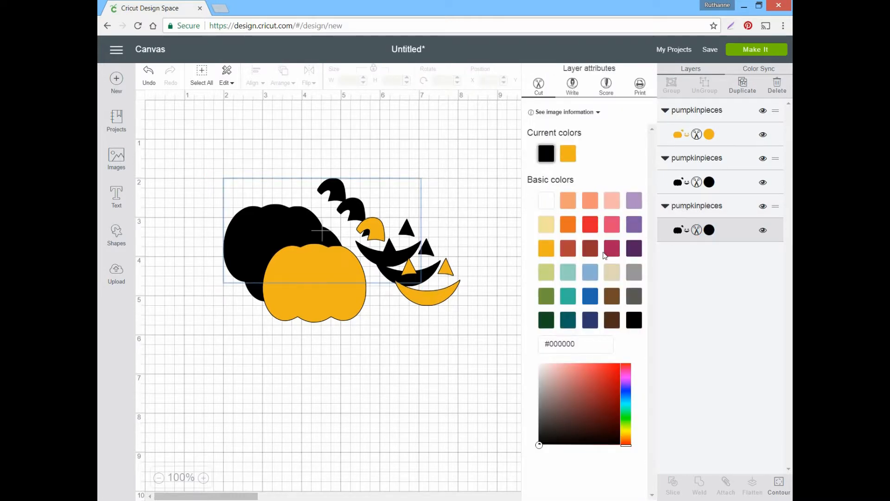
pyautogui.click(612, 320)
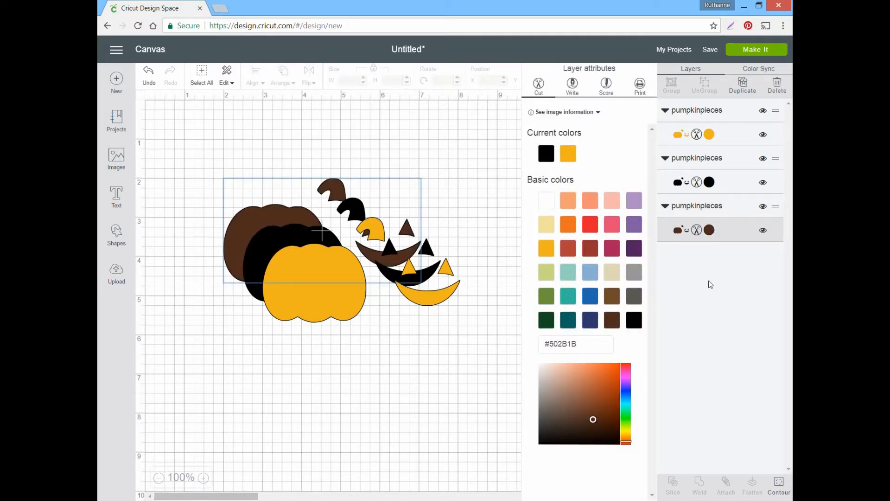
pyautogui.click(729, 228)
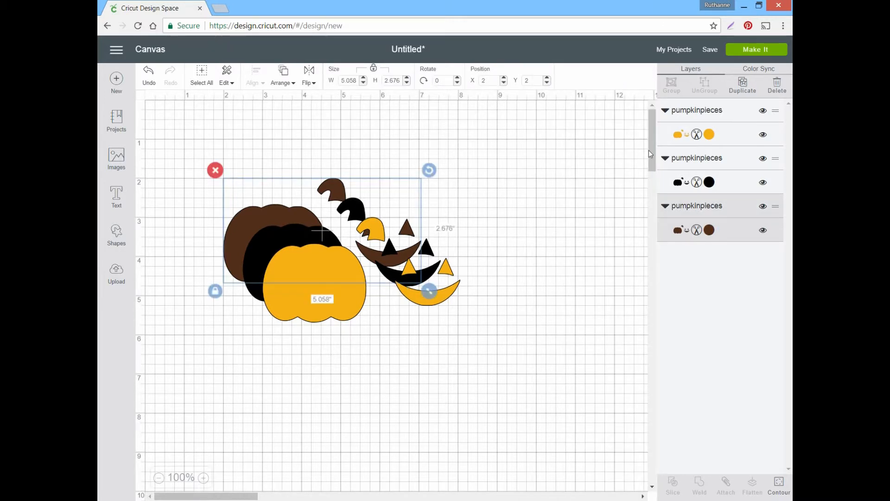
# Hide the mouth, both eyes and the stem contours on the golden orange layer, keeping only the pumpkin body
pyautogui.click(707, 135)
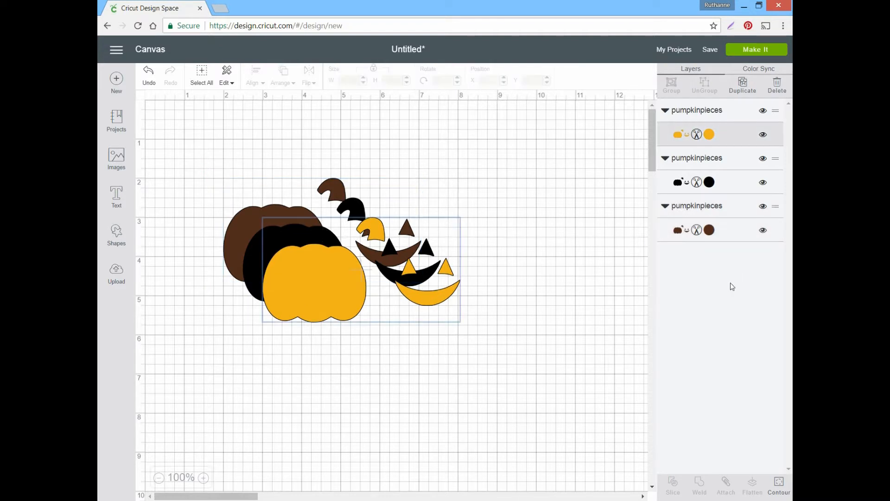
pyautogui.click(778, 485)
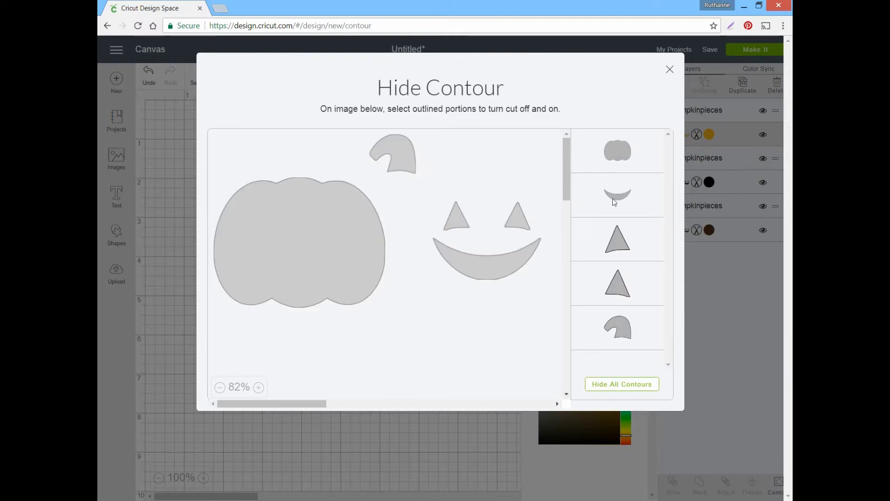
pyautogui.click(614, 202)
pyautogui.click(617, 241)
pyautogui.click(620, 282)
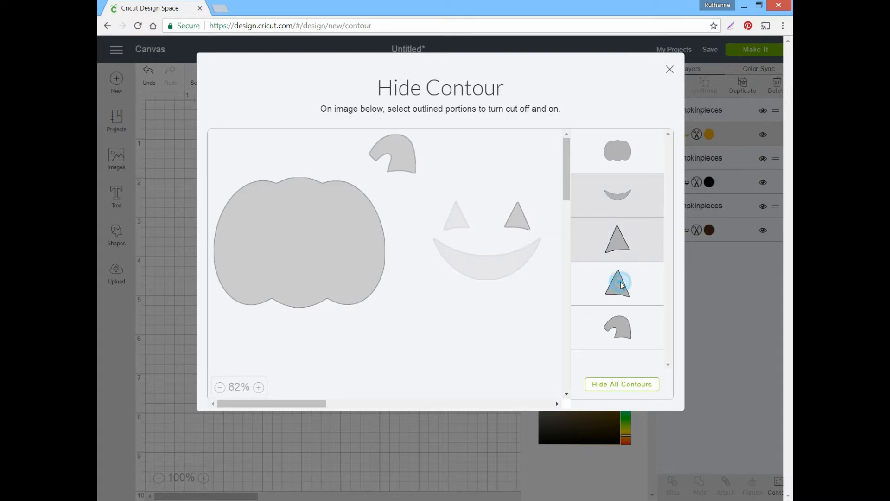
pyautogui.click(612, 333)
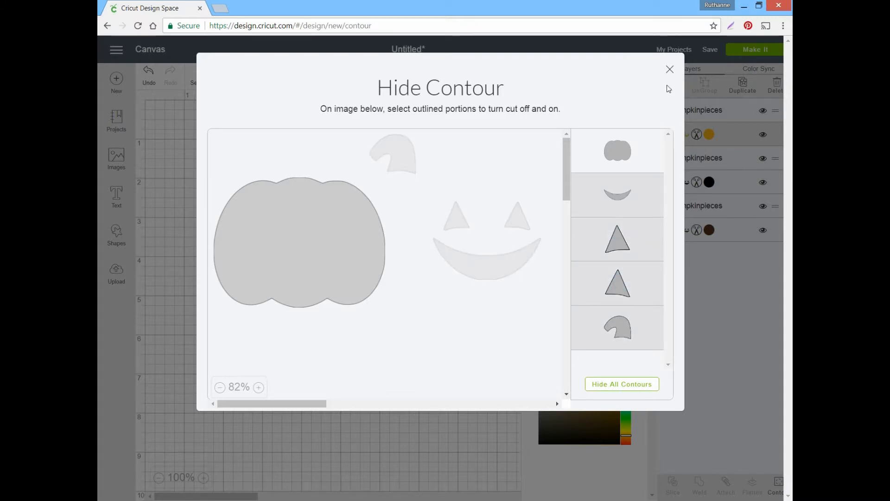
pyautogui.click(670, 69)
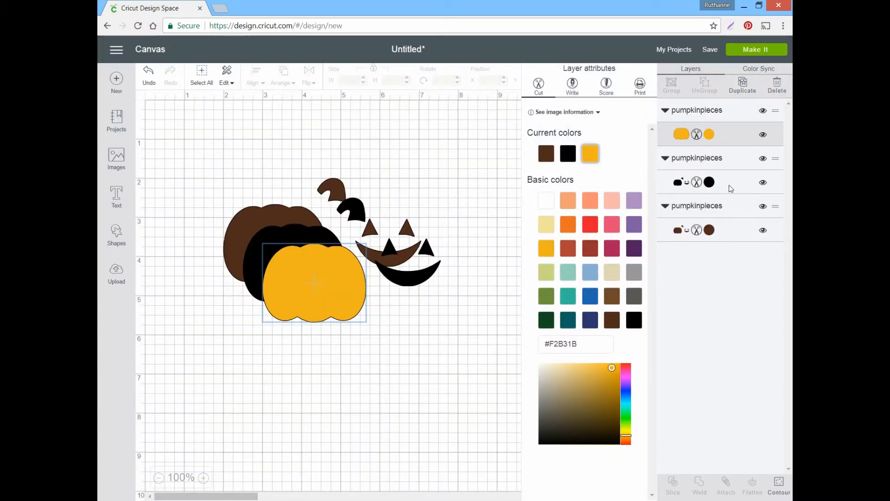
# Hide the pumpkin body and stem contours on the black layer, keeping only the eyes and mouth
pyautogui.click(732, 182)
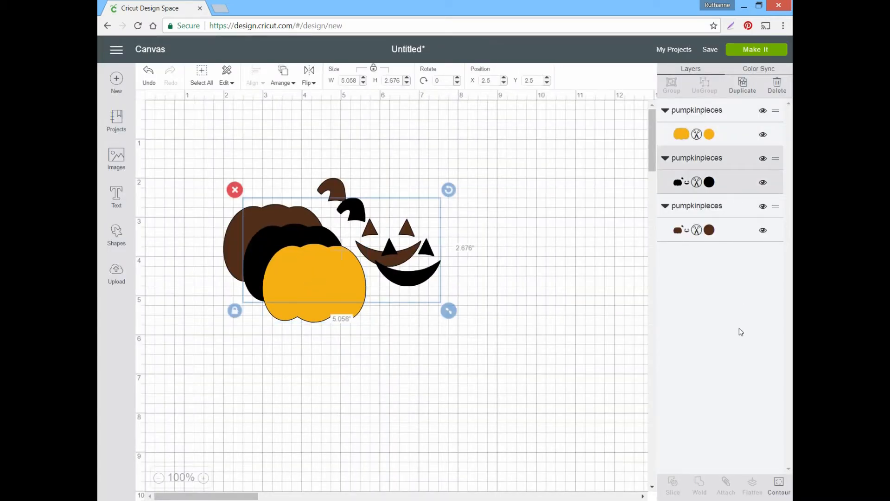
pyautogui.click(774, 484)
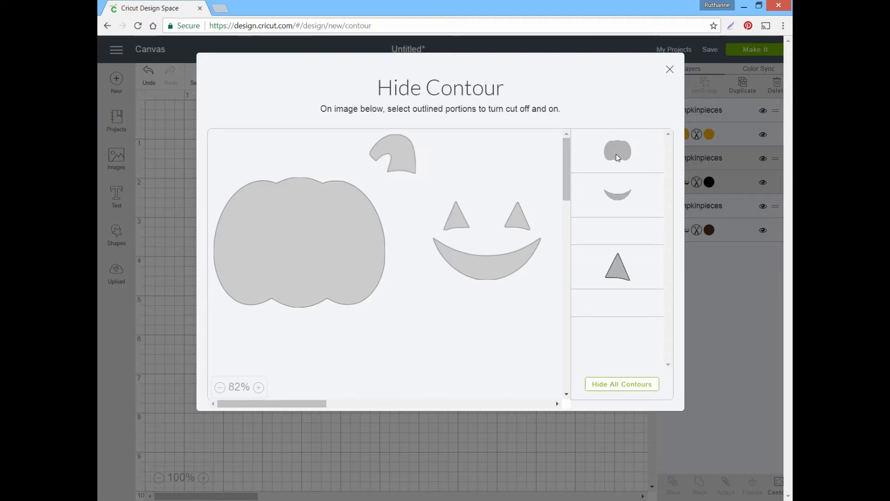
pyautogui.click(618, 157)
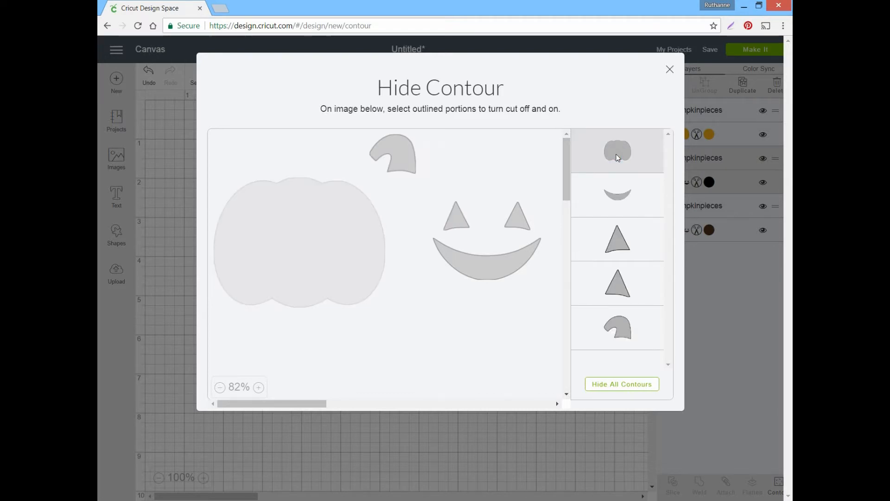
pyautogui.click(614, 327)
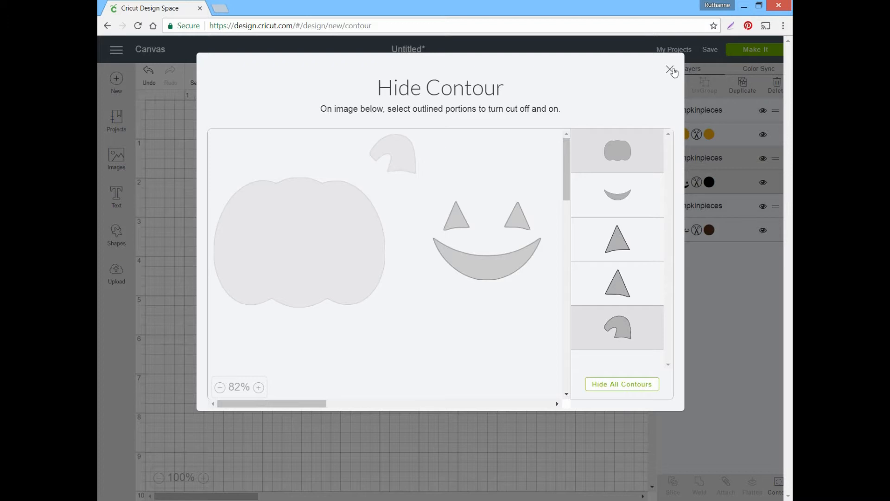
pyautogui.click(670, 69)
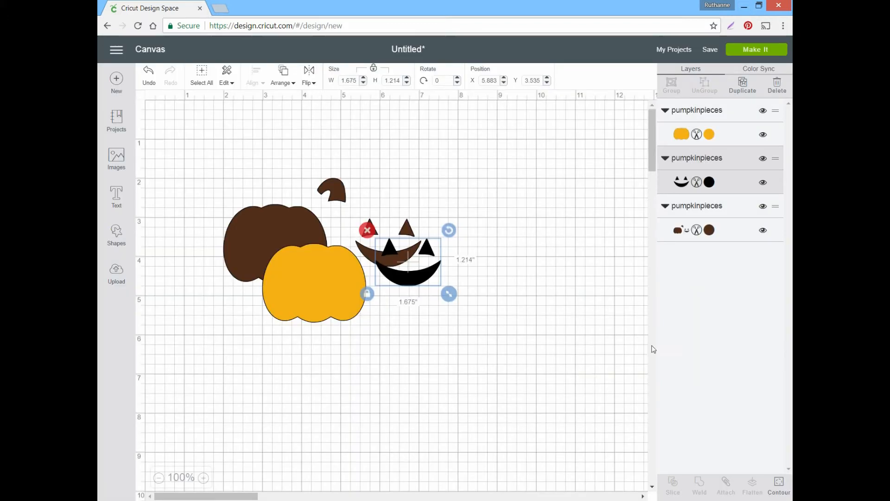
# Hide the body, mouth and both eye contours on the dark brown layer, keeping only the stem
pyautogui.click(712, 229)
pyautogui.click(780, 484)
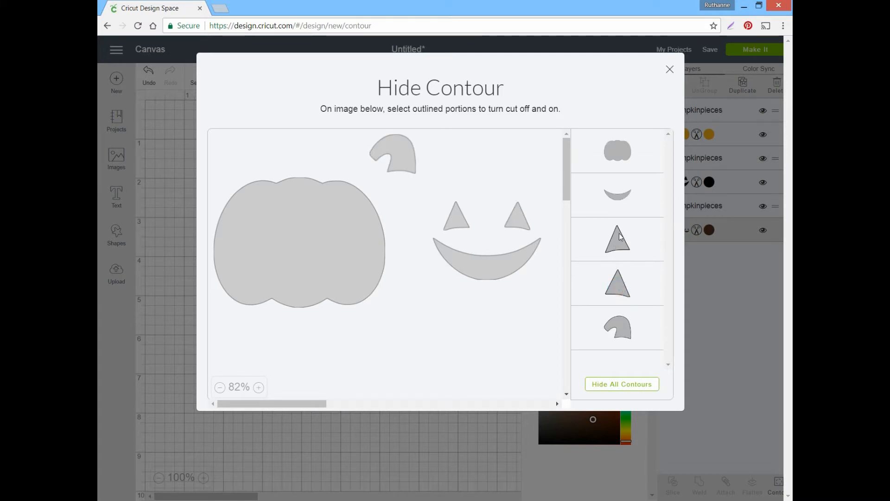
pyautogui.click(619, 232)
pyautogui.click(612, 196)
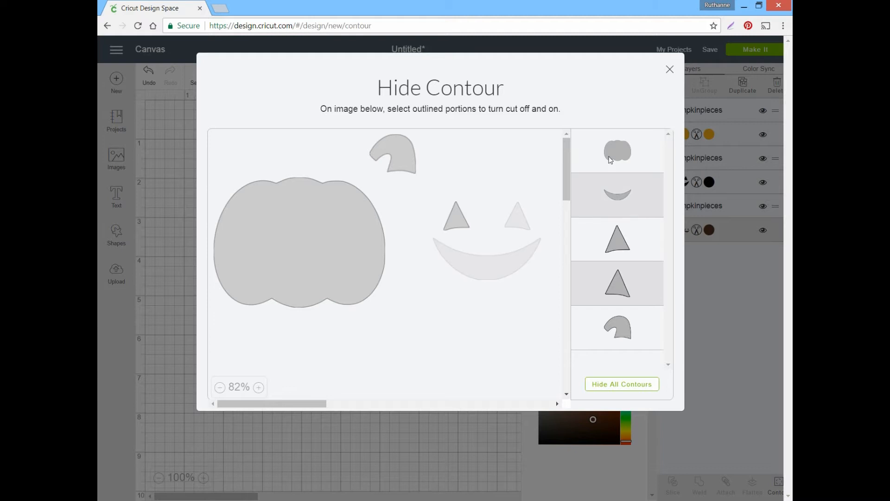
pyautogui.click(611, 158)
pyautogui.click(644, 239)
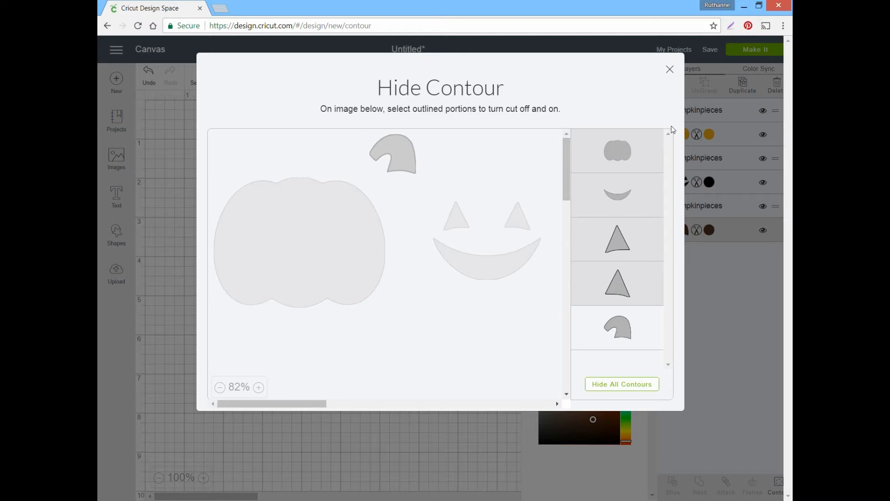
pyautogui.click(670, 70)
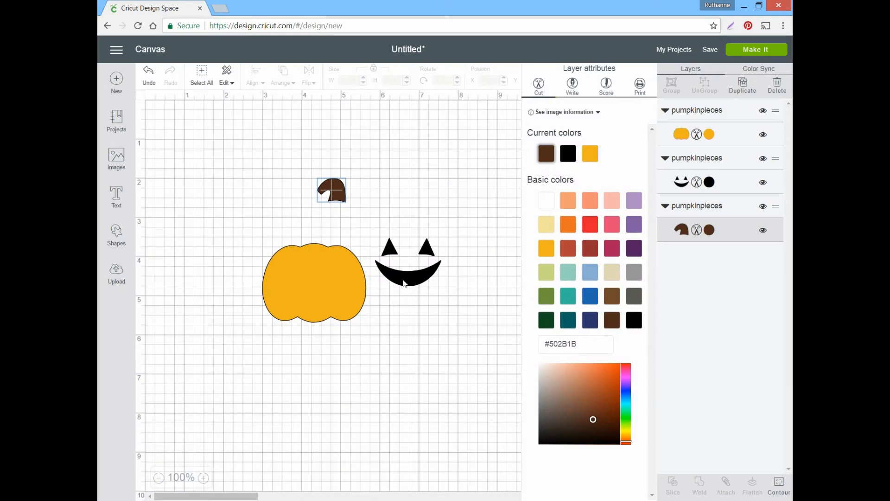
# Move the black face onto the orange pumpkin body and reorder the layers so the face sits above the body
pyautogui.click(405, 278)
pyautogui.click(403, 273)
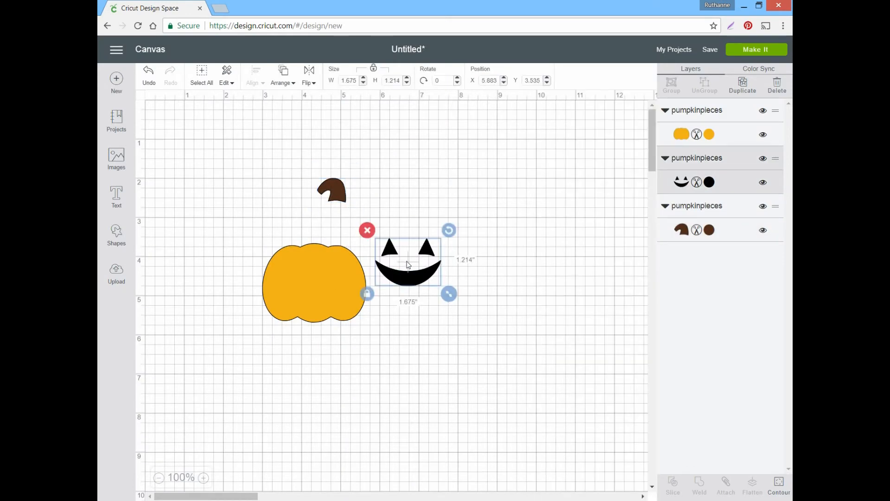
pyautogui.moveTo(408, 264); pyautogui.dragTo(316, 283)
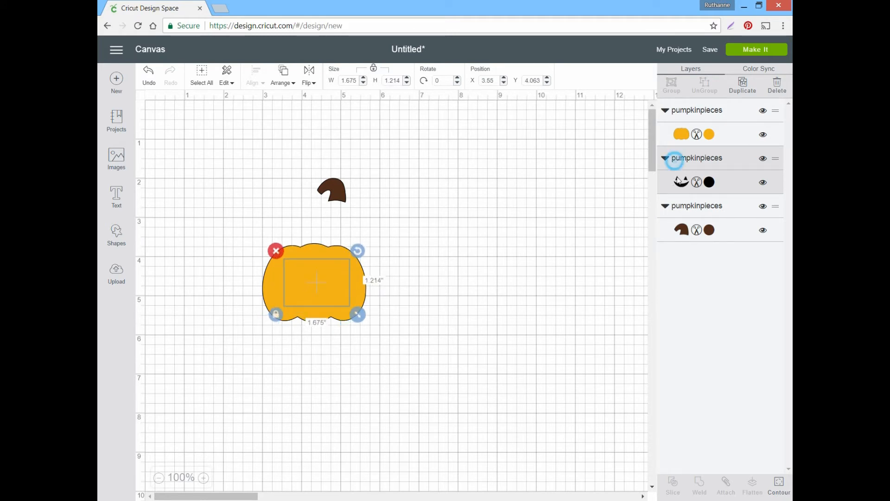
pyautogui.click(681, 134)
pyautogui.click(779, 114)
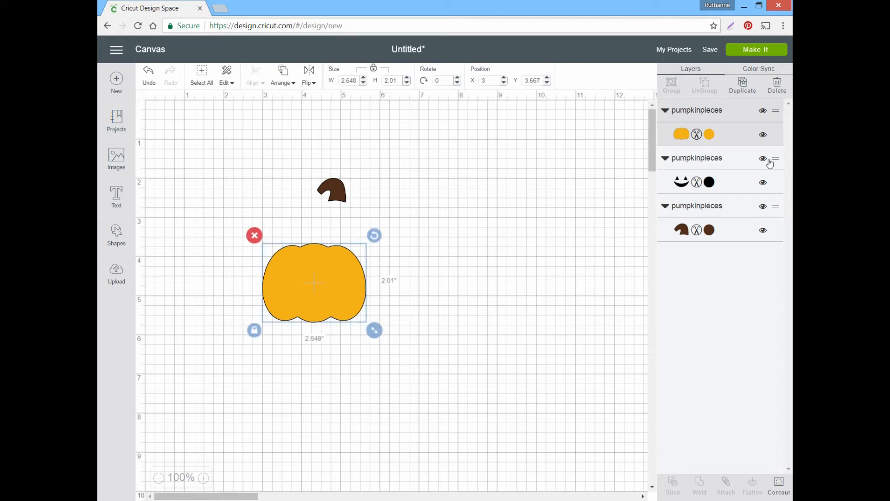
pyautogui.moveTo(769, 162); pyautogui.dragTo(770, 114)
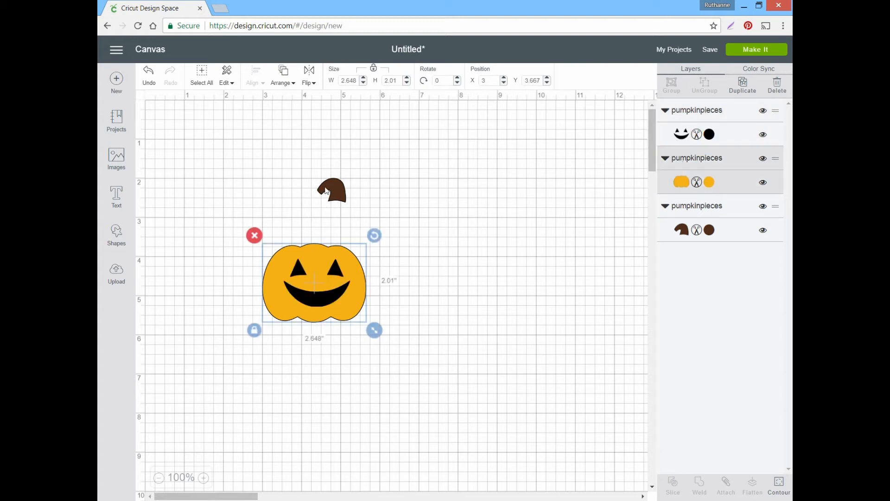
# Place the brown stem at the pumpkin body's upper edge and reorder its layer between the face and the body
pyautogui.moveTo(327, 190); pyautogui.dragTo(313, 237)
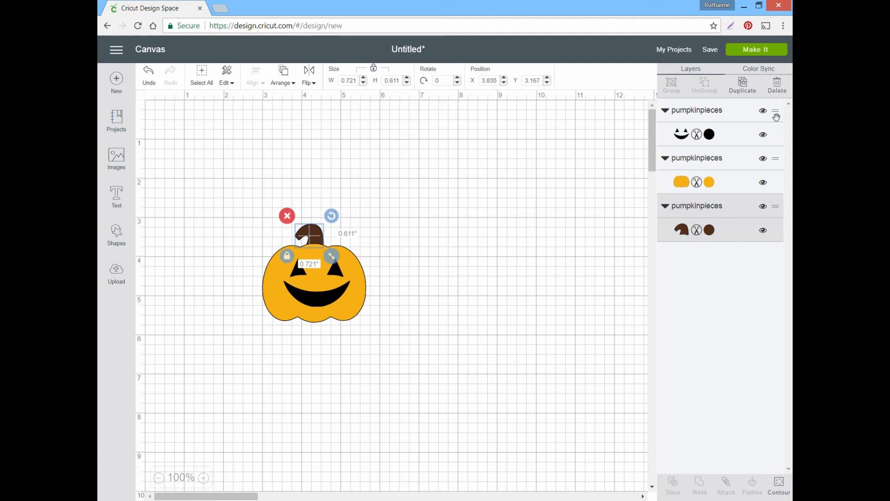
pyautogui.moveTo(777, 117); pyautogui.dragTo(766, 139)
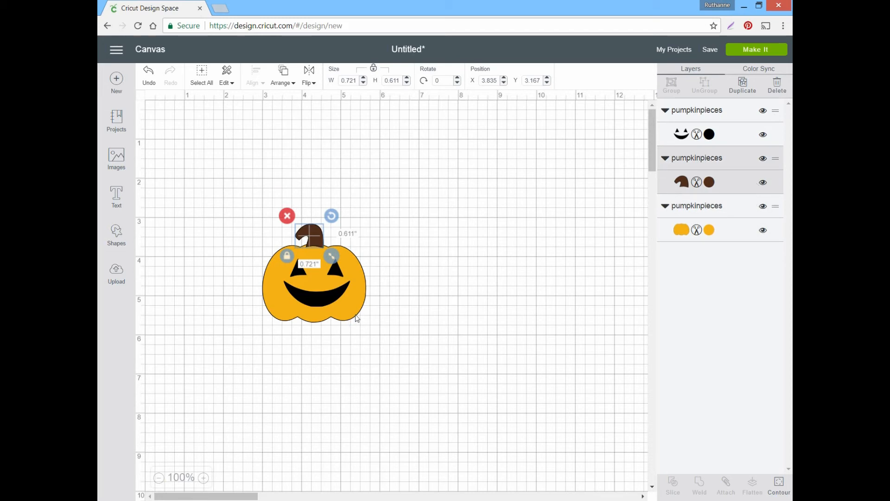
pyautogui.click(253, 226)
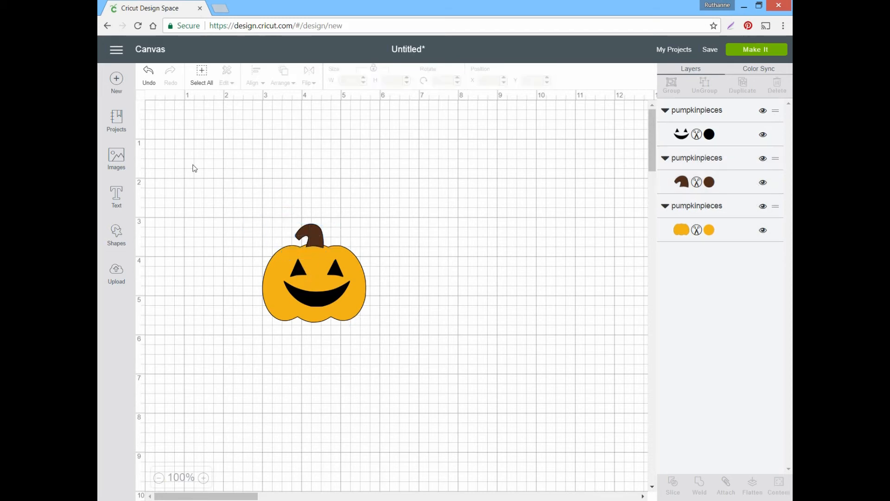
# Scale all three pumpkin pieces together to a width of 4.05 inches and move them to about X 1.444, Y 1.292
pyautogui.click(219, 179)
pyautogui.moveTo(360, 338); pyautogui.dragTo(426, 390)
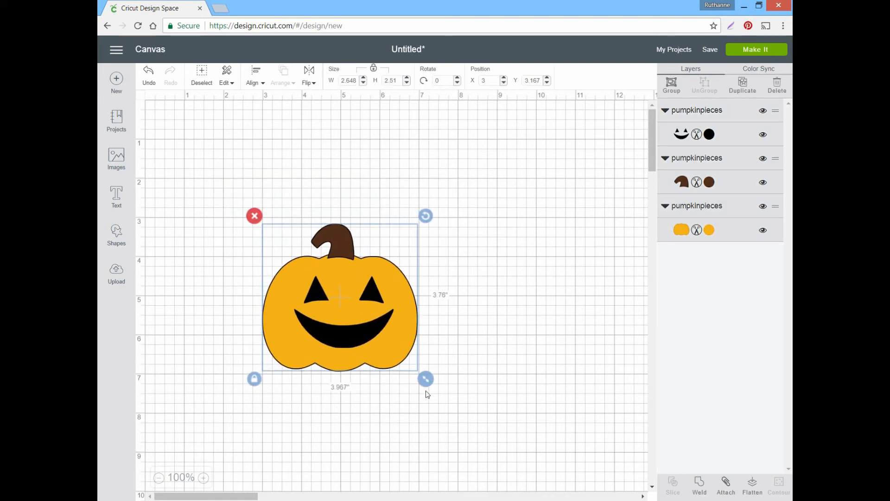
pyautogui.click(355, 84)
pyautogui.write('4.05')
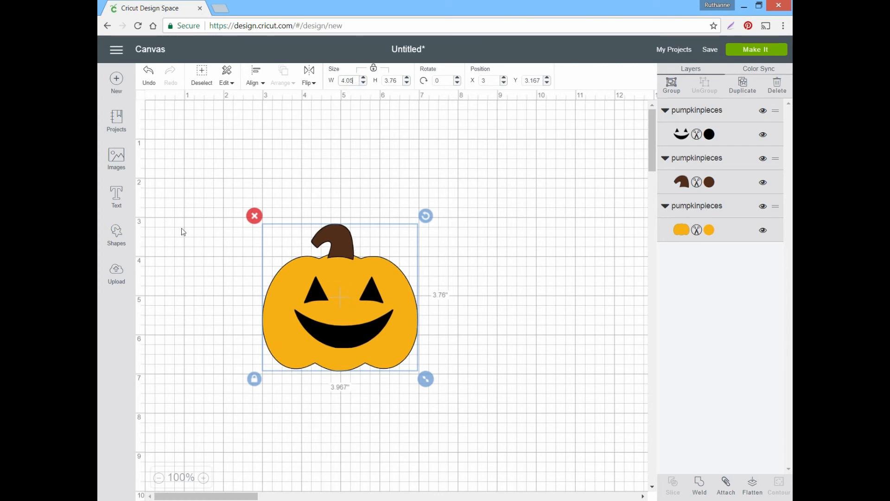
pyautogui.press('Return')
pyautogui.moveTo(289, 308); pyautogui.dragTo(217, 215)
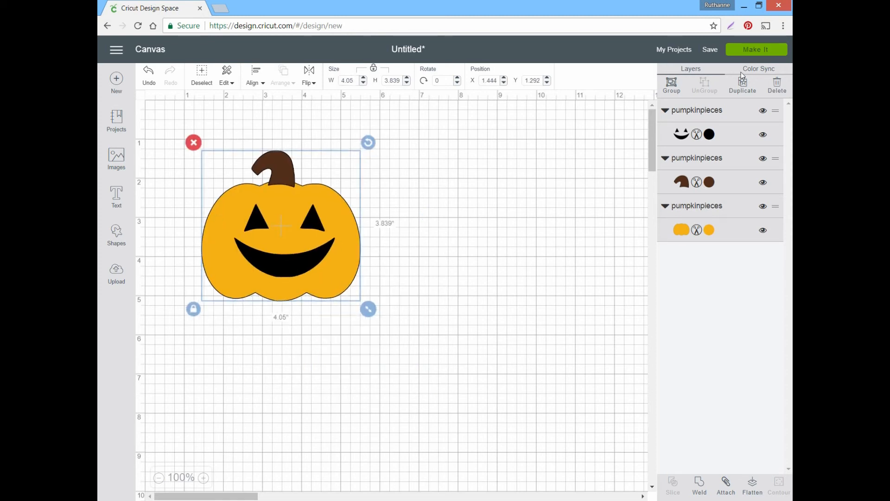